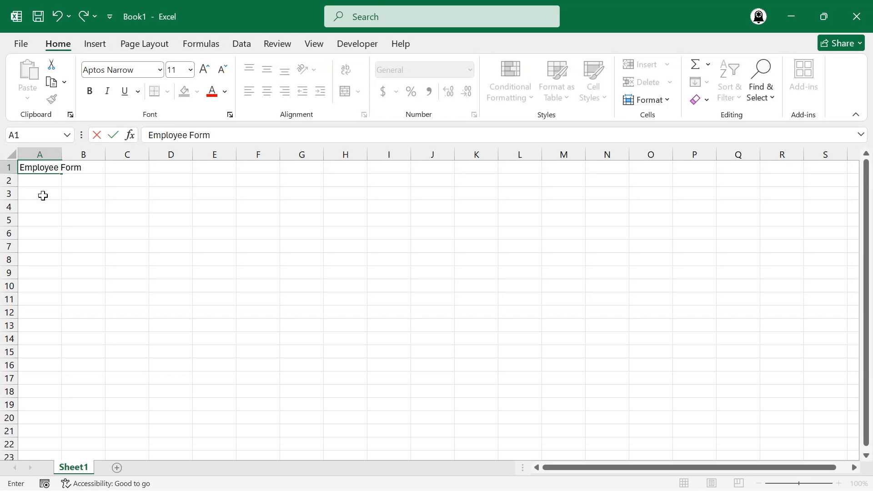
Enter the form labels Name:, Department:, Joining Date: and Full-Time: in cells B3 to B6.
key(Down)
key(Down)
key(Right)
text(Name:)
key(Return)
text(Department:)
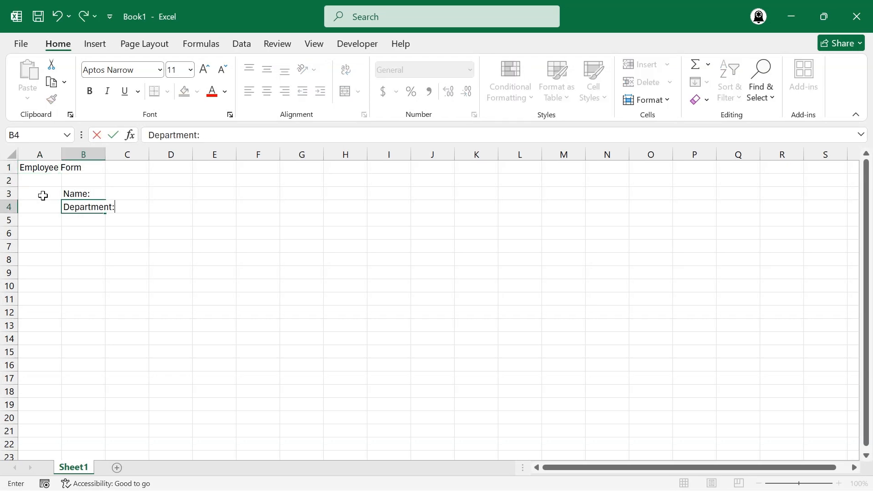
key(Return)
text(Joining Date:)
key(Return)
text(Full-Time:)
key(Return)
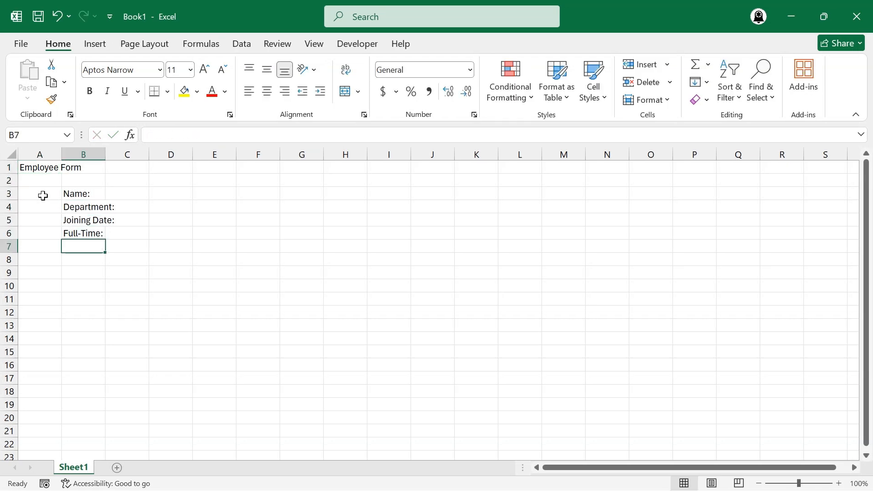
Autofit column B to its labels and widen column C to about three times its width.
double_click(106, 154)
drag(161, 155, 248, 159)
Merge and center the Employee Form title across A1:D1 and make it bold at size 12.
drag(36, 167, 270, 164)
click(346, 94)
click(90, 91)
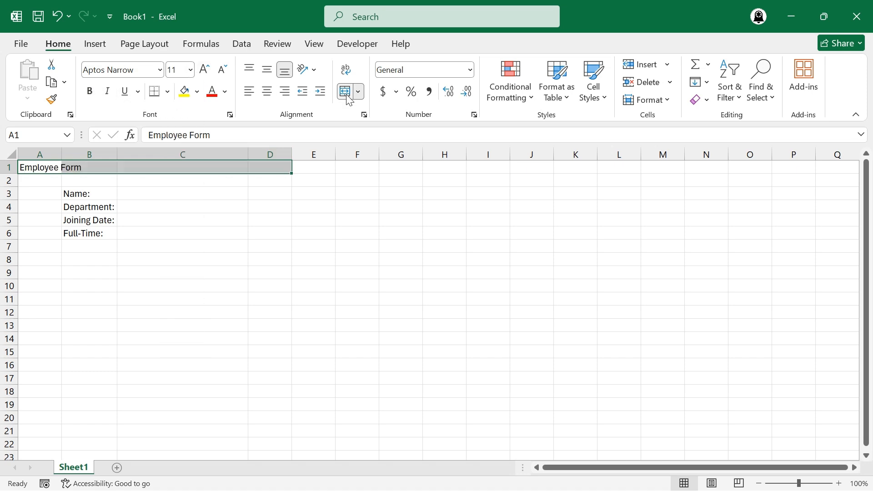
click(346, 93)
click(89, 91)
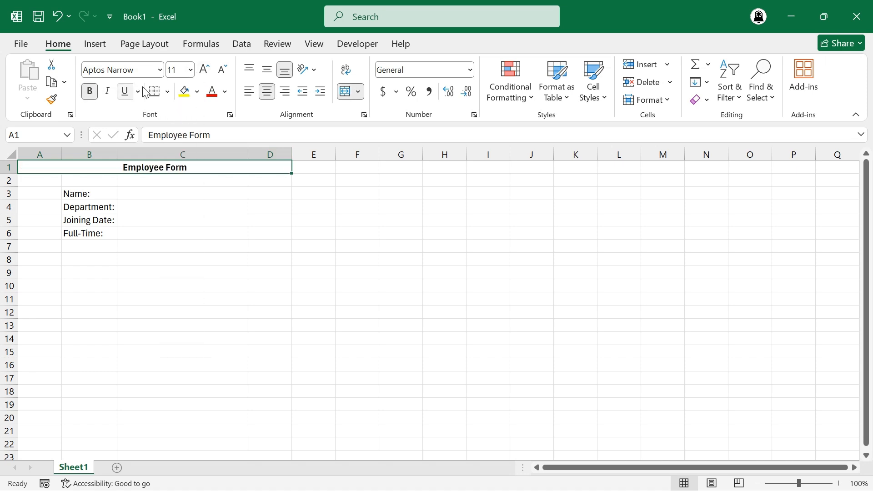
click(190, 70)
click(178, 155)
Give the title row a purple fill and a white font color.
click(197, 91)
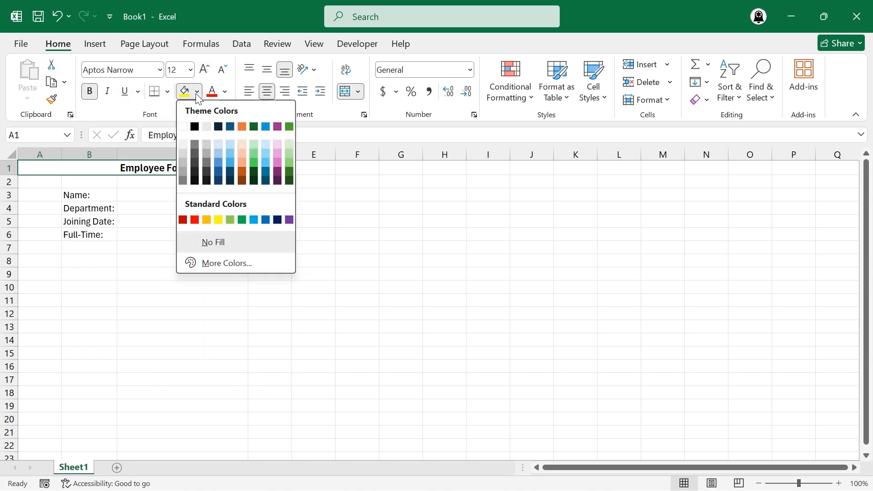
click(277, 126)
click(225, 91)
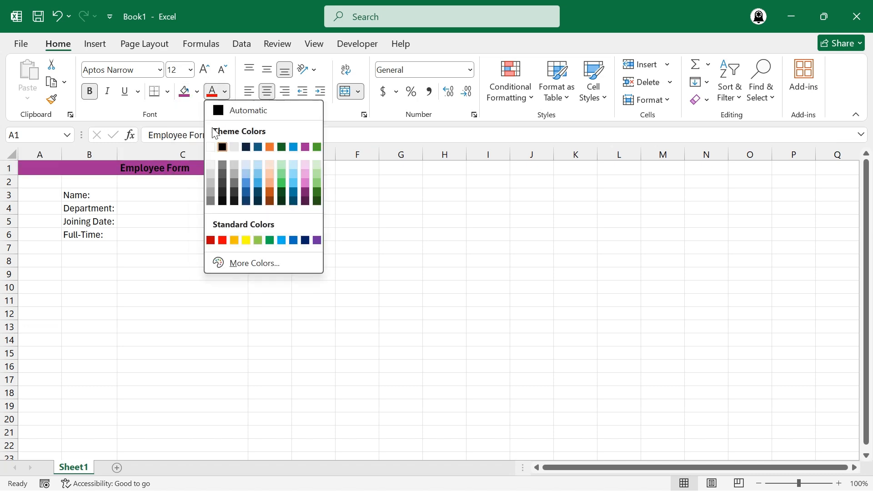
click(212, 147)
Fill the form area A2:D8 with white to hide its gridlines.
drag(35, 181, 268, 257)
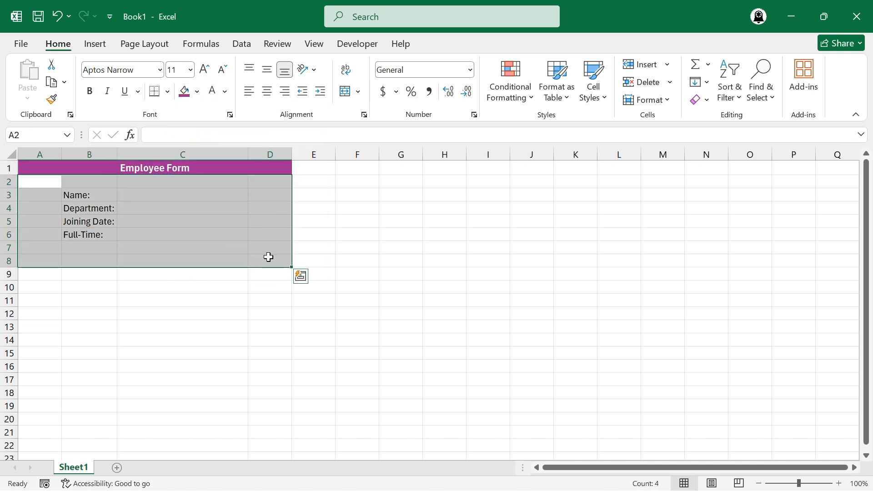
click(197, 91)
click(183, 127)
click(176, 219)
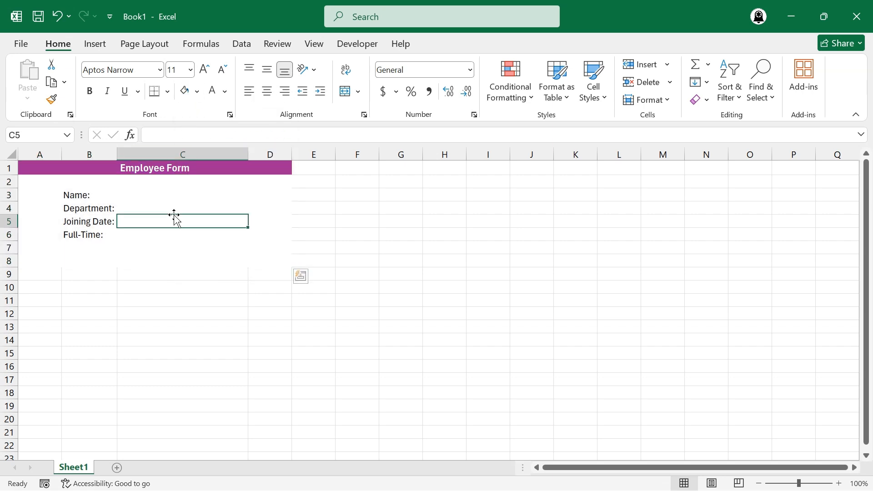
Fill the input cells C3:C6 with the lightest tint of the title's purple.
drag(166, 196, 164, 232)
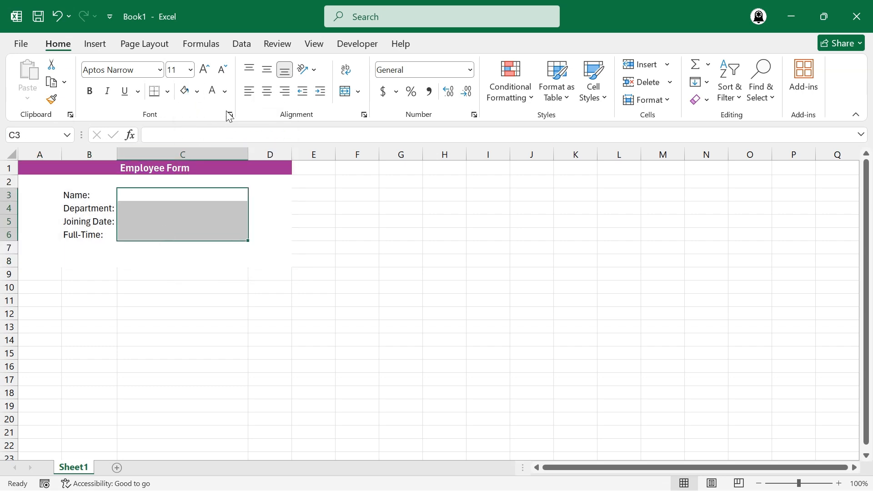
click(197, 91)
click(277, 144)
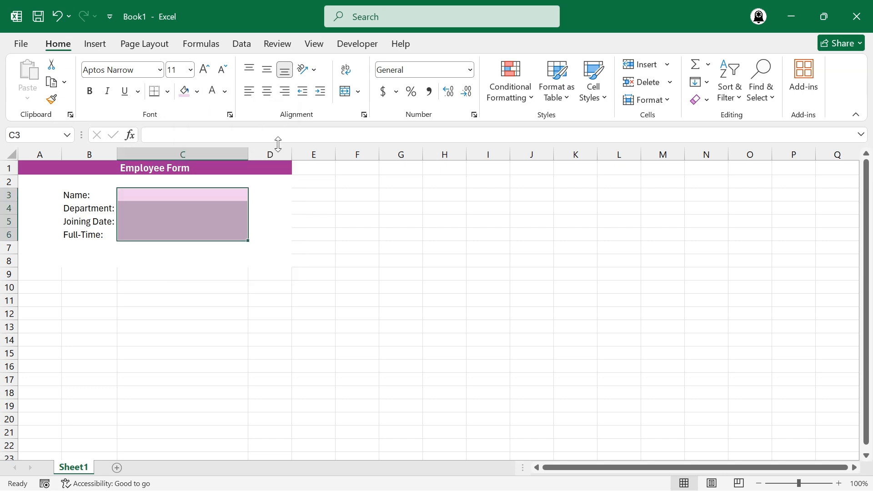
click(199, 195)
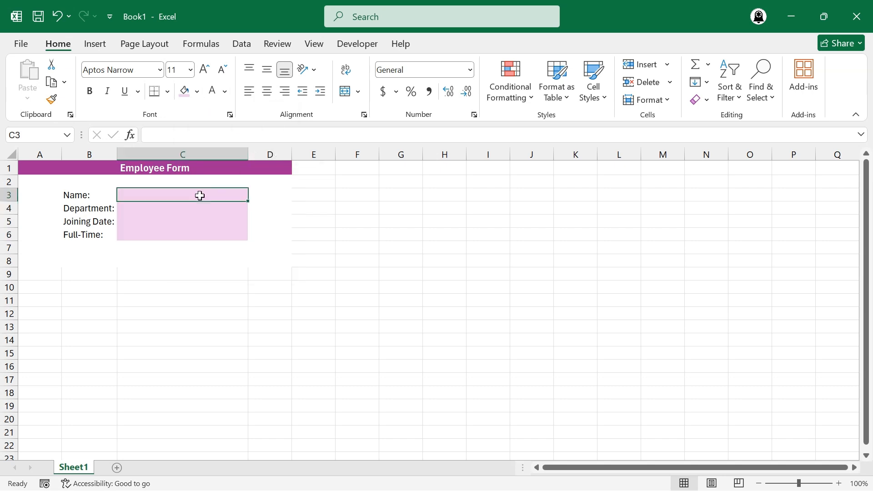
Draw a thick purple outline border around the whole form, A1:D8, and leave border drawing.
click(168, 92)
scroll(187, 340, down, 3)
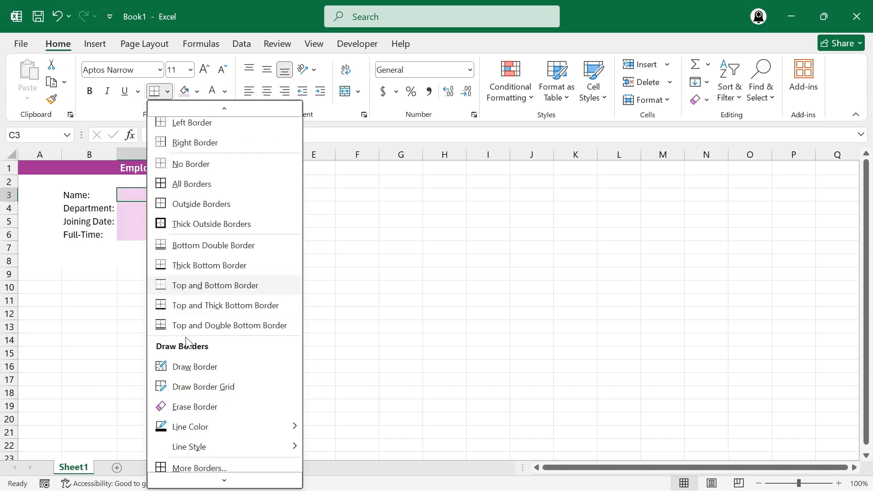
mouse_move(214, 438)
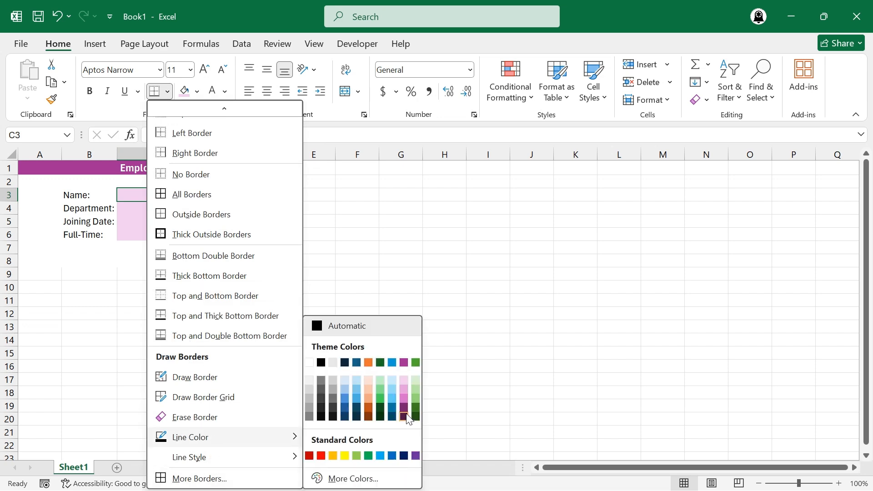
click(403, 362)
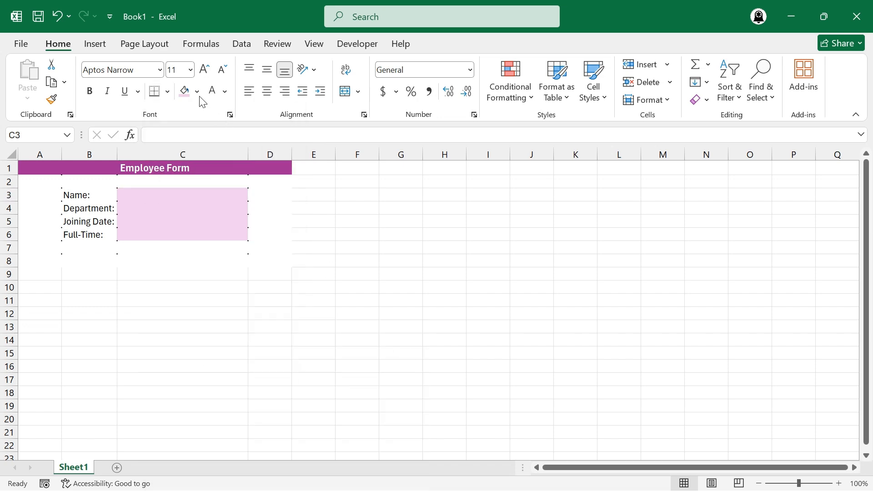
click(168, 91)
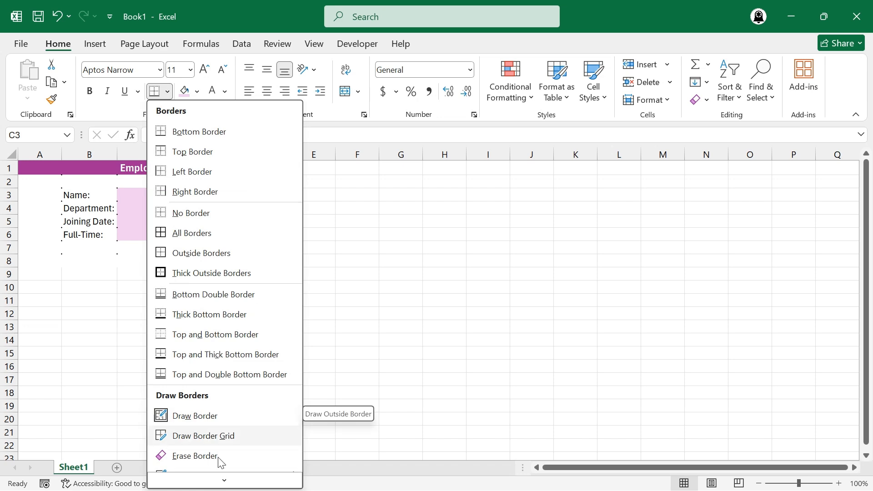
scroll(221, 461, down, 2)
mouse_move(227, 459)
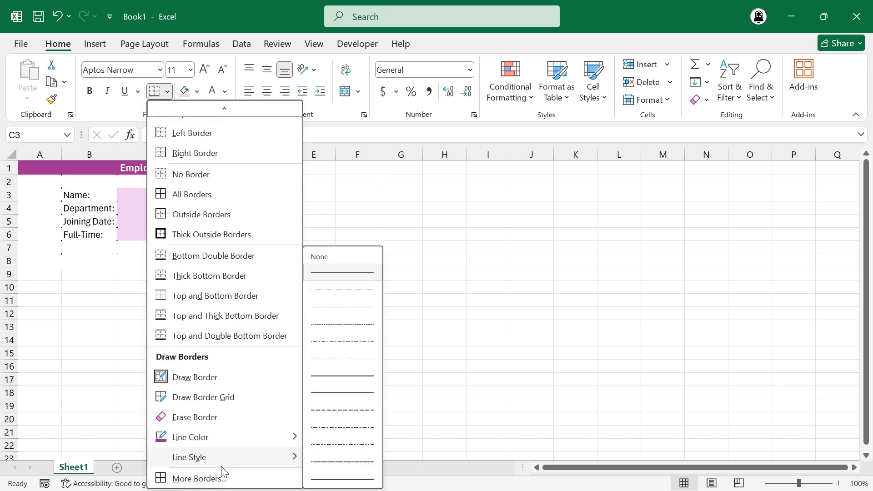
click(346, 479)
mouse_move(294, 160)
mouse_down()
mouse_move(293, 259)
mouse_move(27, 263)
mouse_up()
drag(26, 229, 23, 250)
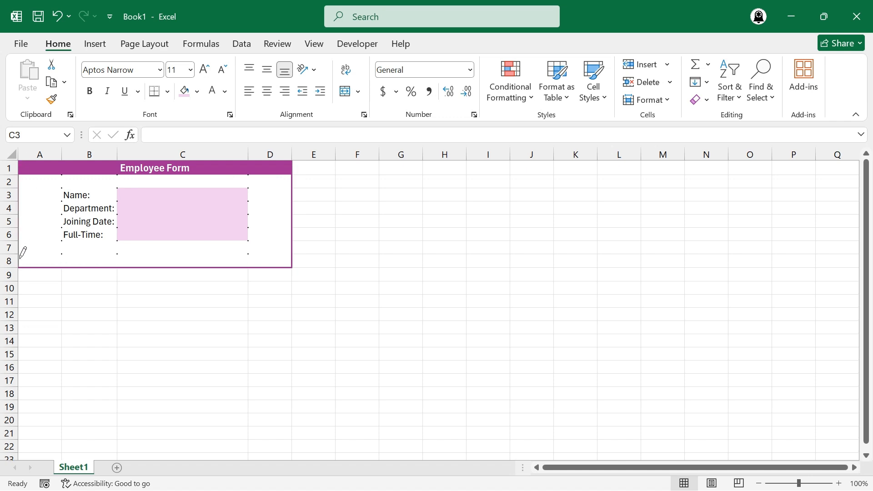
click(197, 91)
Draw thick white border lines above, between and below the input cells C3:C6, and leave border drawing.
click(167, 91)
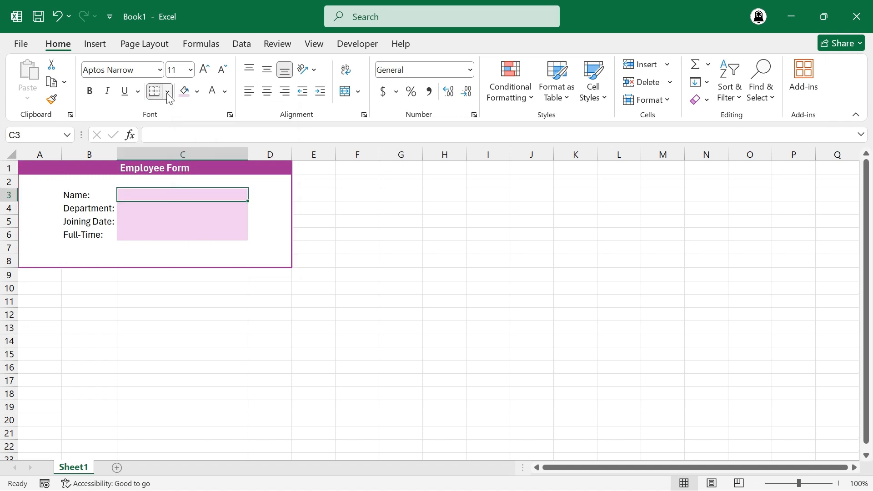
mouse_move(214, 439)
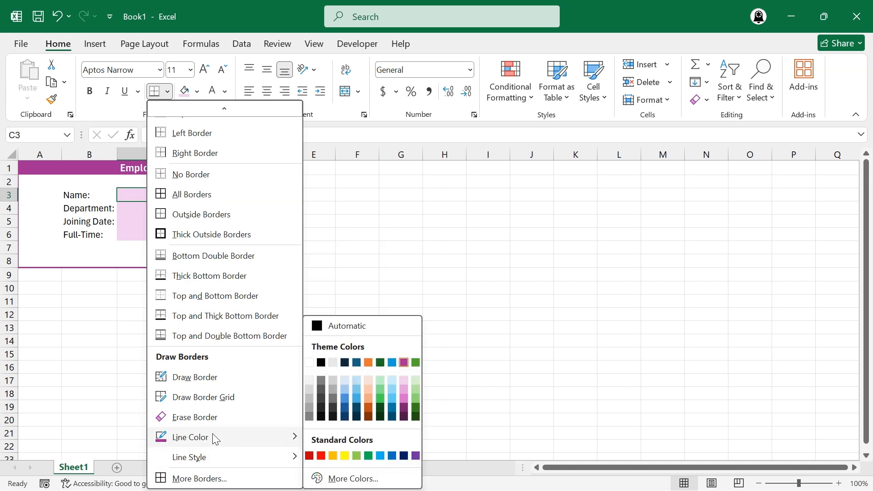
click(309, 362)
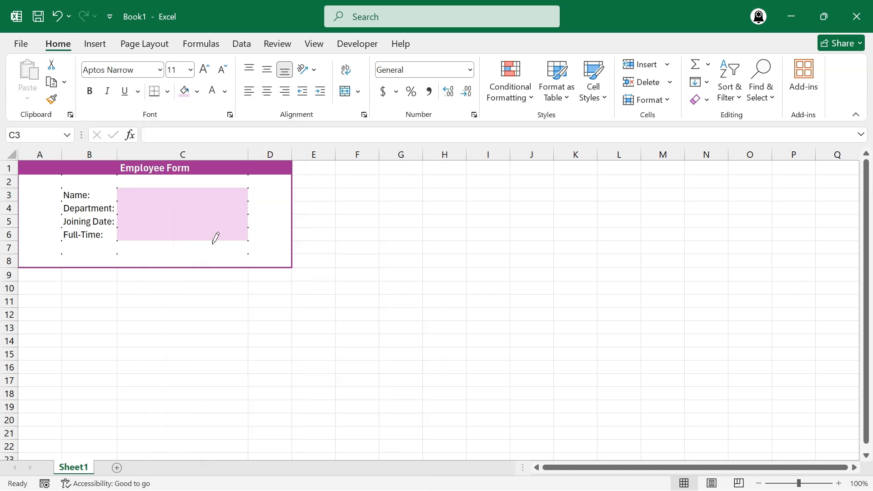
click(183, 201)
click(178, 215)
click(176, 229)
click(173, 242)
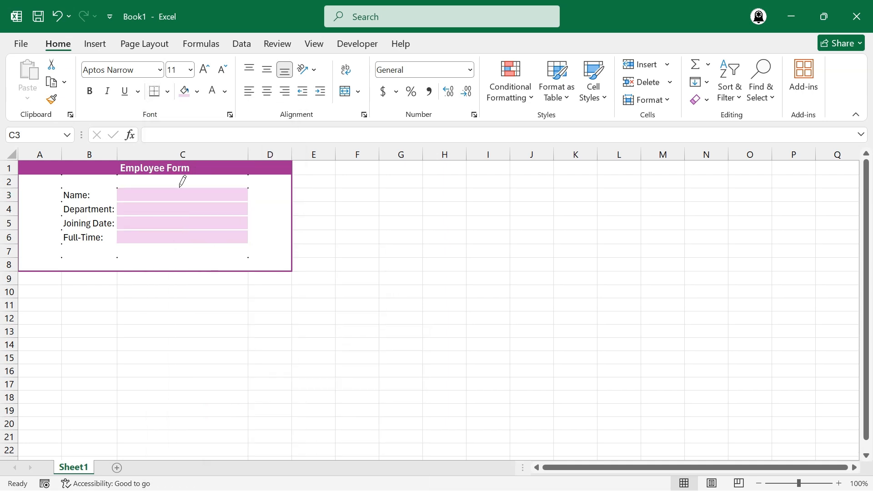
click(180, 187)
key(Escape)
Draw a rectangle about 0.89 by 0.25 inches below the Full-Time field and apply the outlined purple theme style.
click(95, 43)
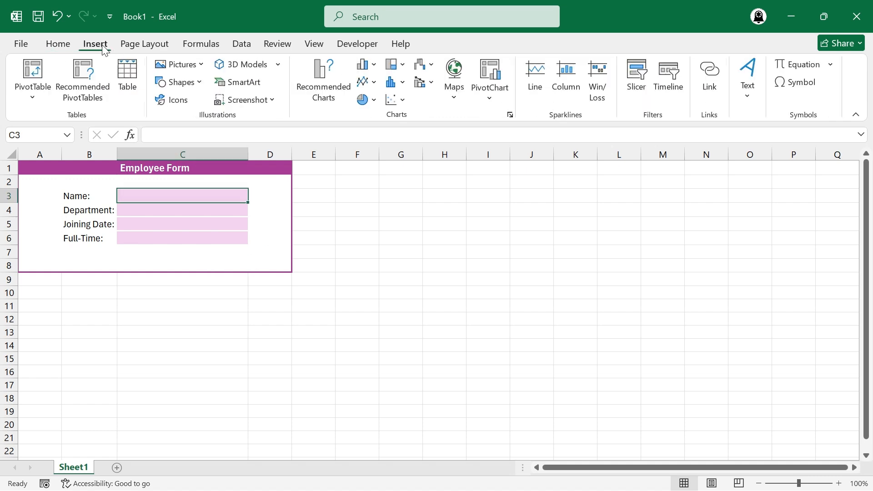
click(180, 82)
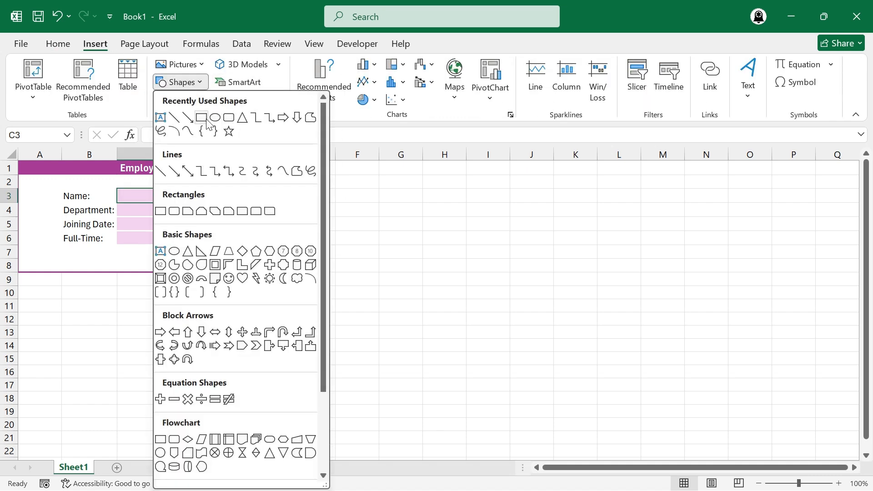
click(201, 117)
drag(202, 248, 261, 264)
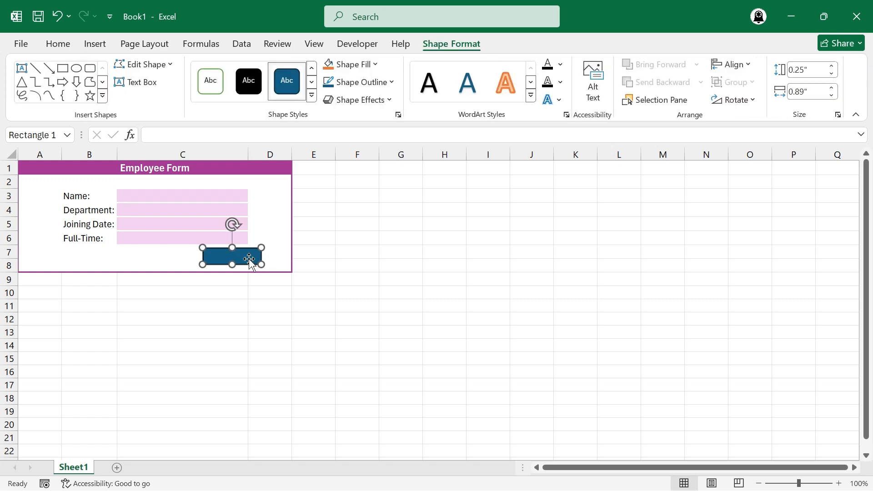
click(311, 95)
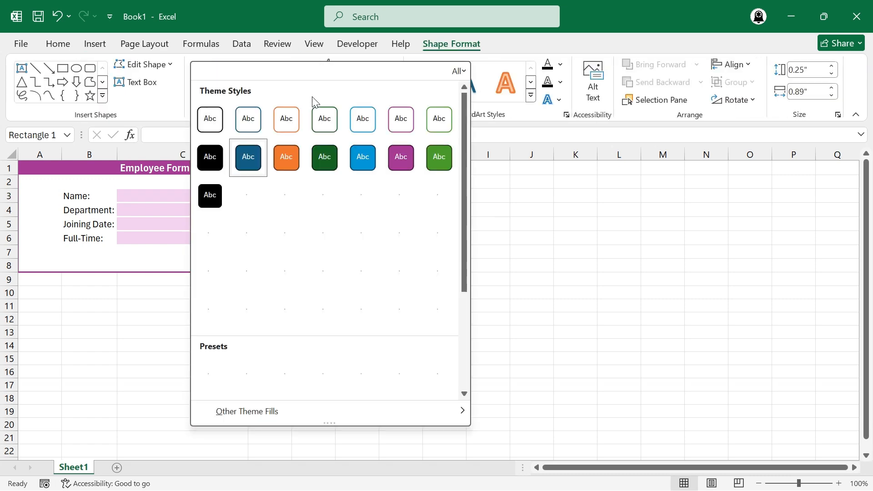
click(400, 156)
Add the text "Add Record" to the purple rectangle.
right_click(241, 257)
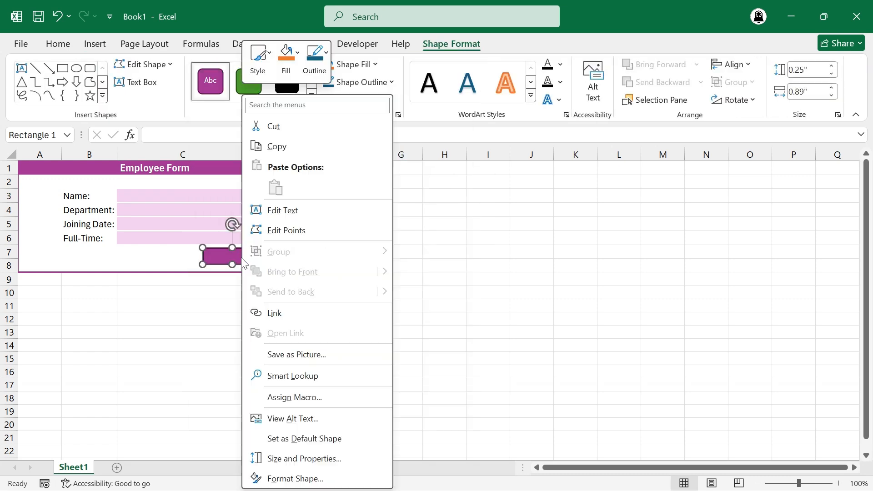
click(287, 216)
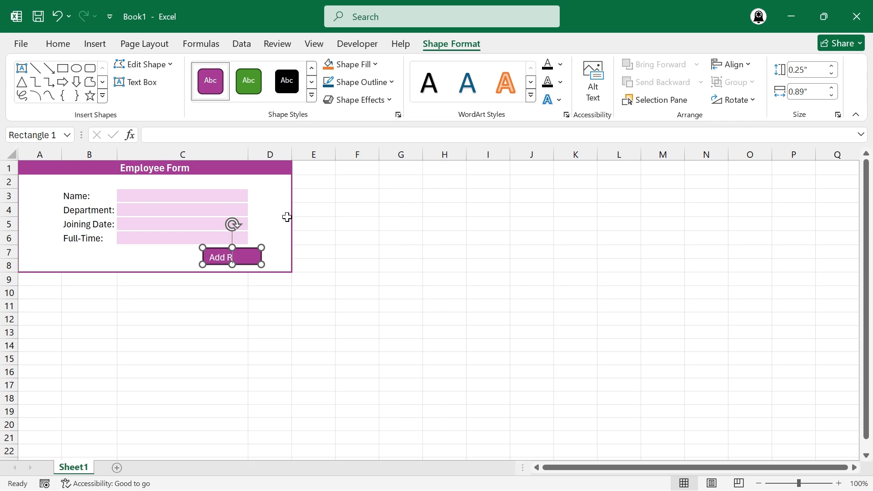
text(Add Record)
Enlarge the Add Record rectangle to about 0.95 by 0.27 inches and move it to align with column C's right edge.
drag(202, 264, 198, 266)
key(Escape)
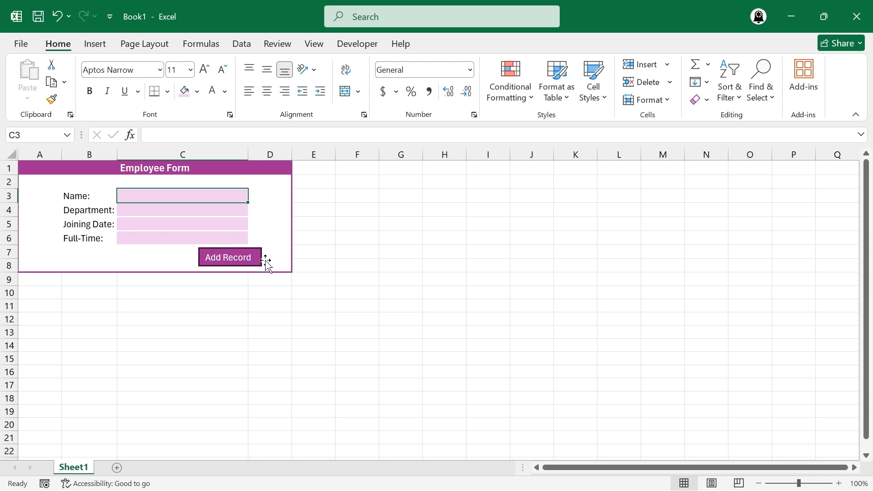
drag(262, 259, 246, 258)
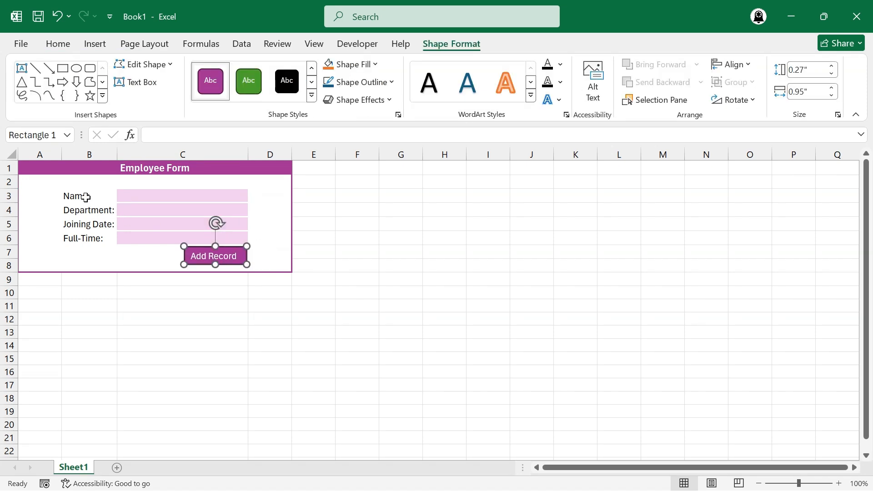
Right-align the form labels in B3:B6.
drag(85, 197, 90, 240)
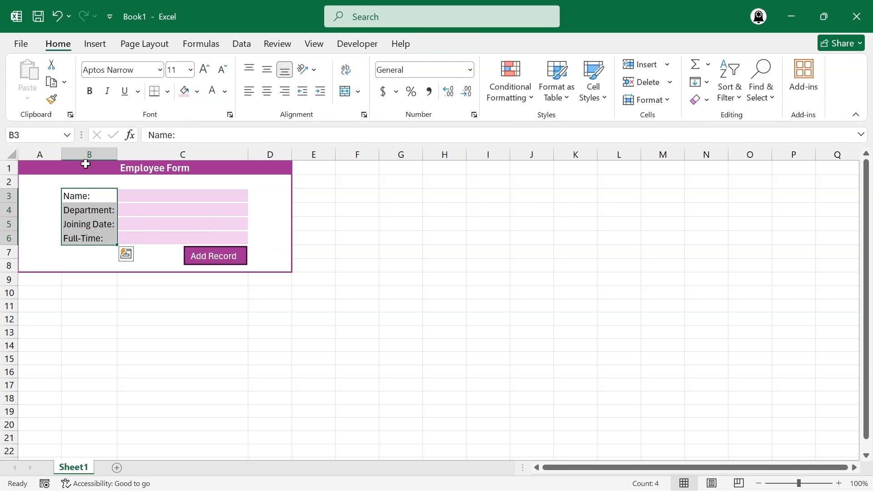
click(285, 92)
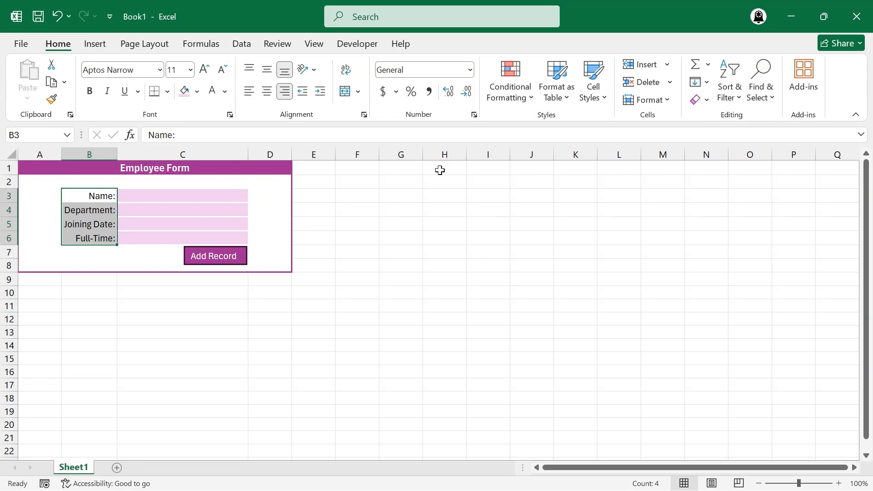
Enter the record table headers Employee Name, Department, Joining Date and Full-Time in cells H1:K1.
click(442, 168)
text(E)
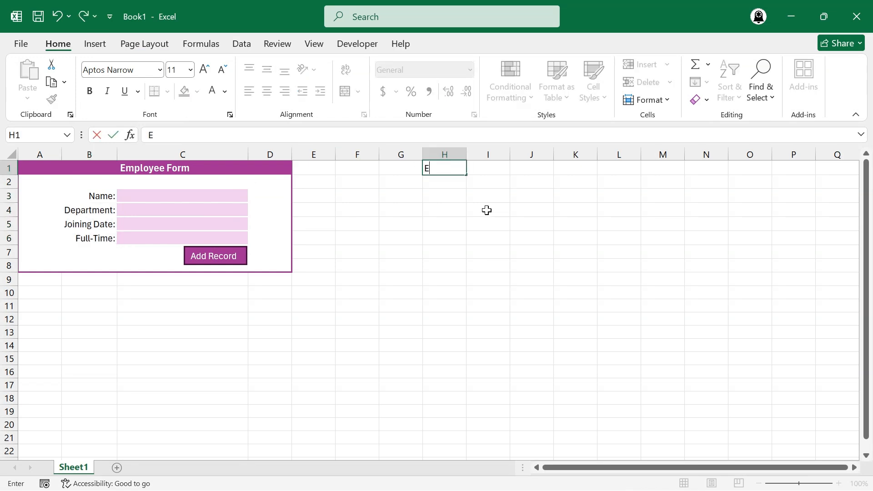
text(mployee N)
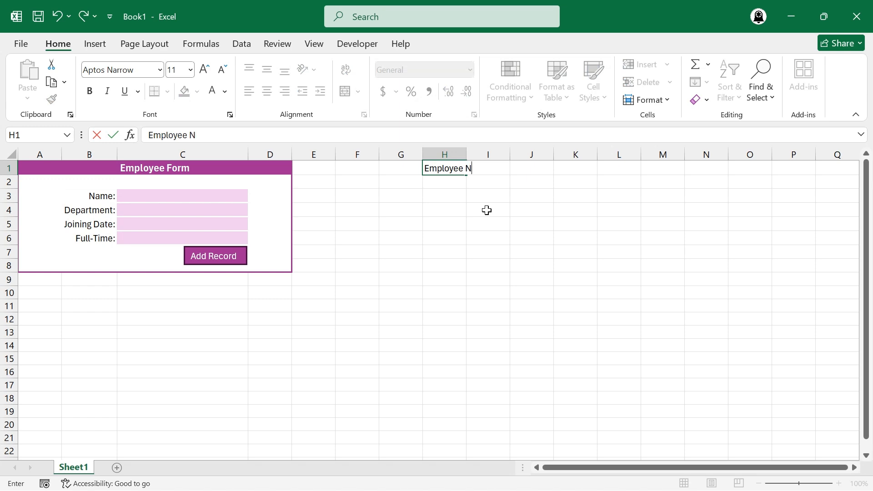
text(ame)
key(Tab)
text(Depar)
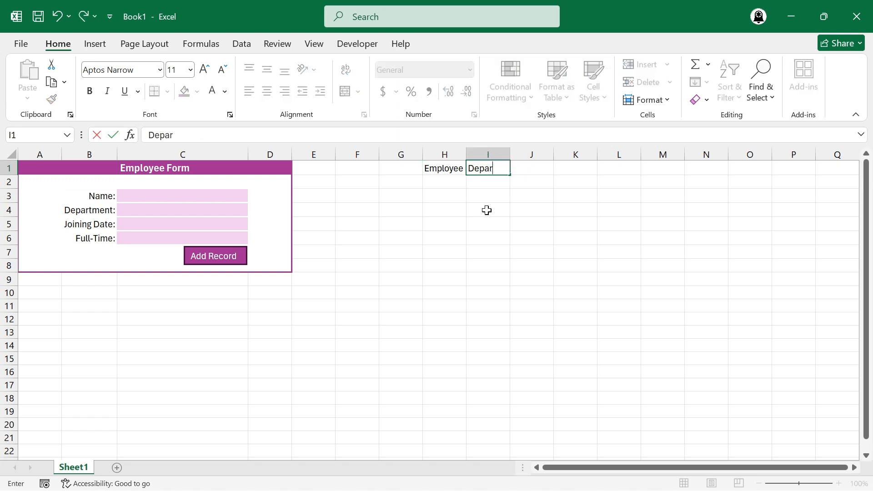
text(tment)
key(Tab)
text(Join)
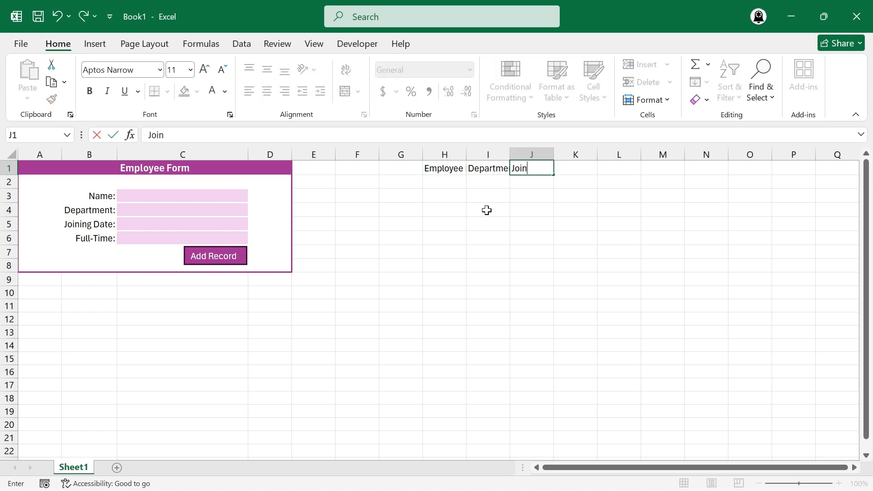
text(ing Date)
key(Tab)
text(Full-T)
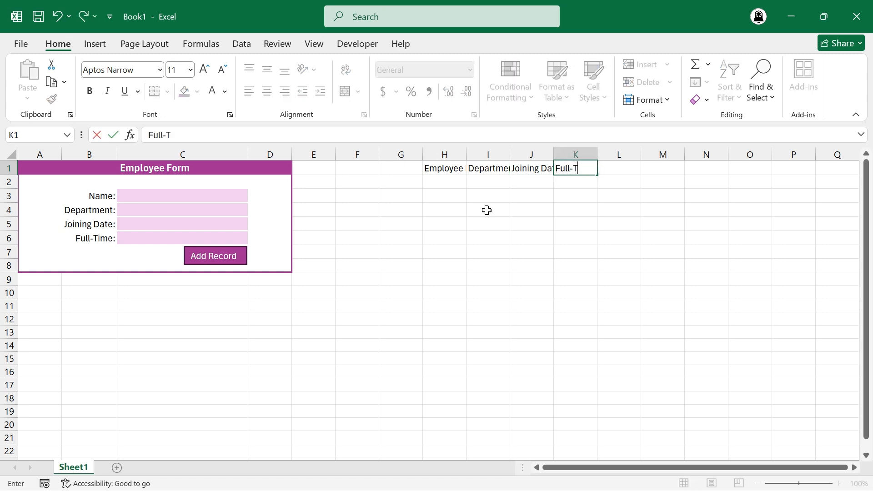
text(ime)
key(Return)
Format the headers in H1:K1 with the form title's purple fill and bold white text.
key(Up)
key(shift+Right)
key(shift+Right)
key(shift+Right)
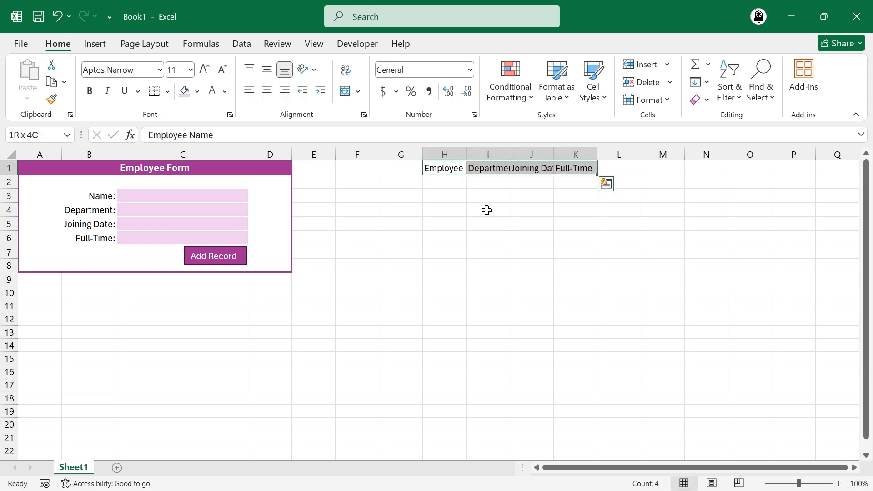
click(197, 92)
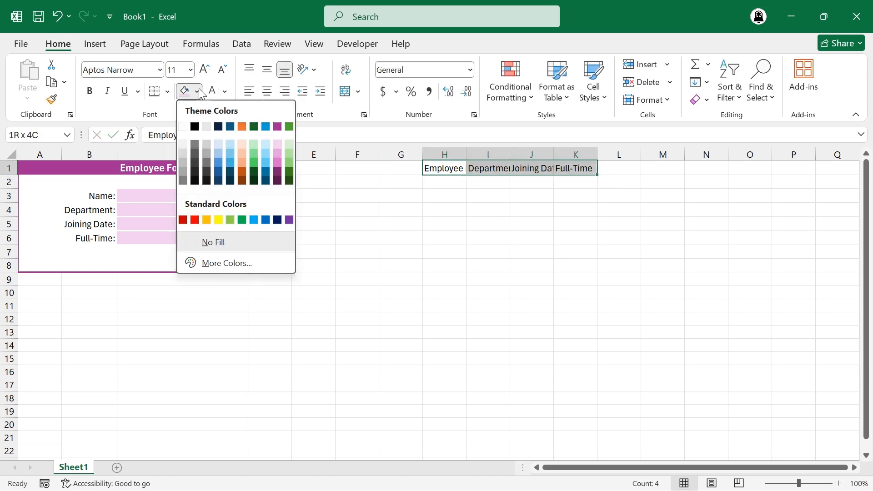
click(277, 126)
click(215, 95)
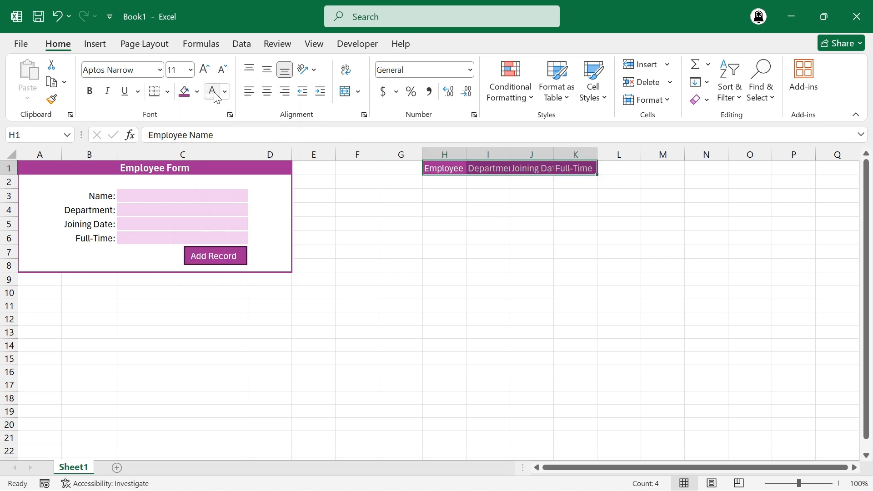
click(90, 91)
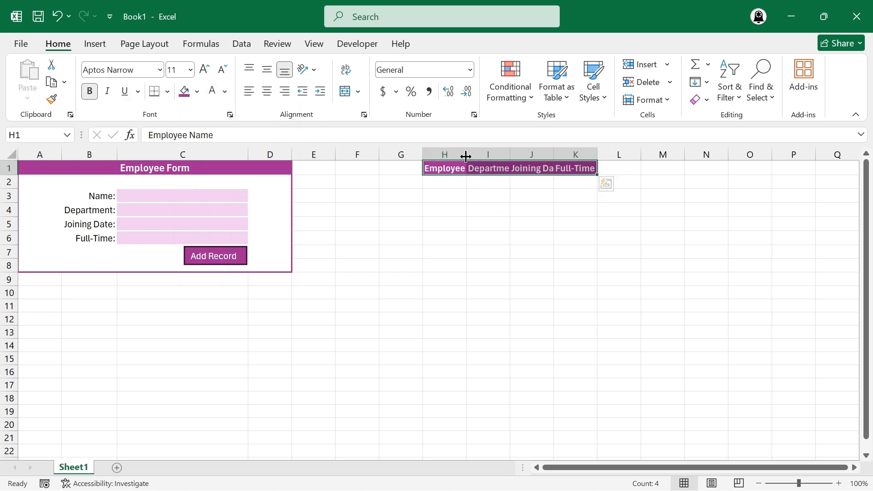
Widen column H to about three times its width and auto-fit columns I and J to their headers.
drag(465, 156, 611, 155)
double_click(656, 155)
double_click(709, 156)
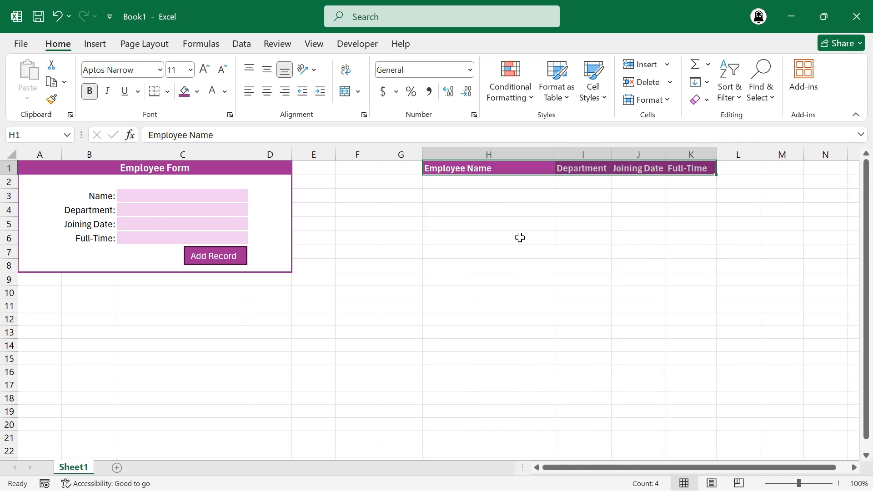
Fill row 2 of the table with a sample employee's full name, department Sales, joining date 12/10/2025 and full-time No.
click(476, 188)
text(Sara Jones)
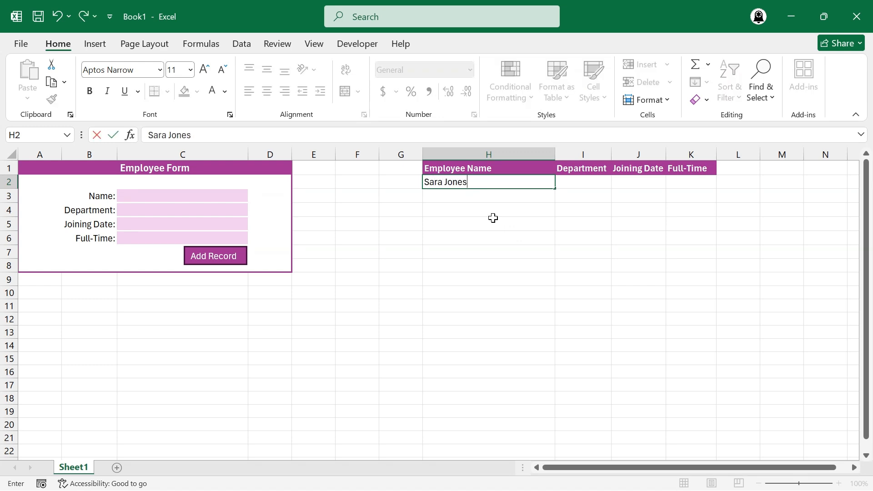
key(Tab)
text(Sales)
key(Tab)
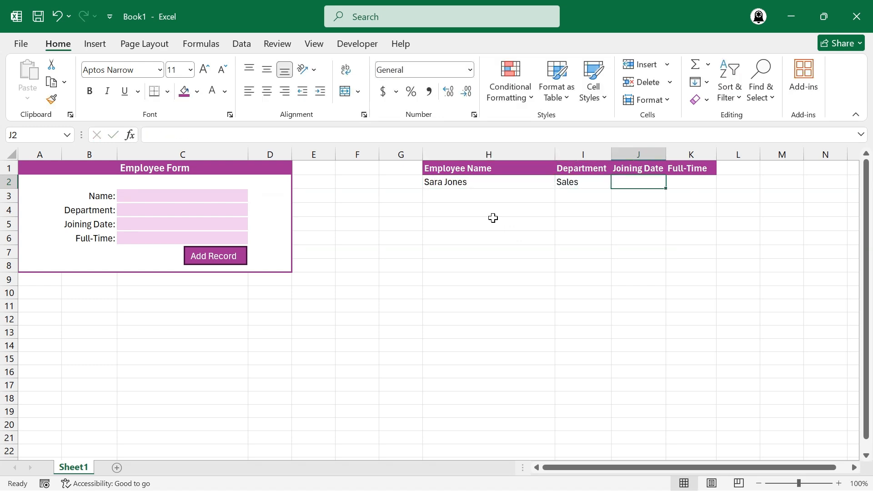
text(12/10/2025)
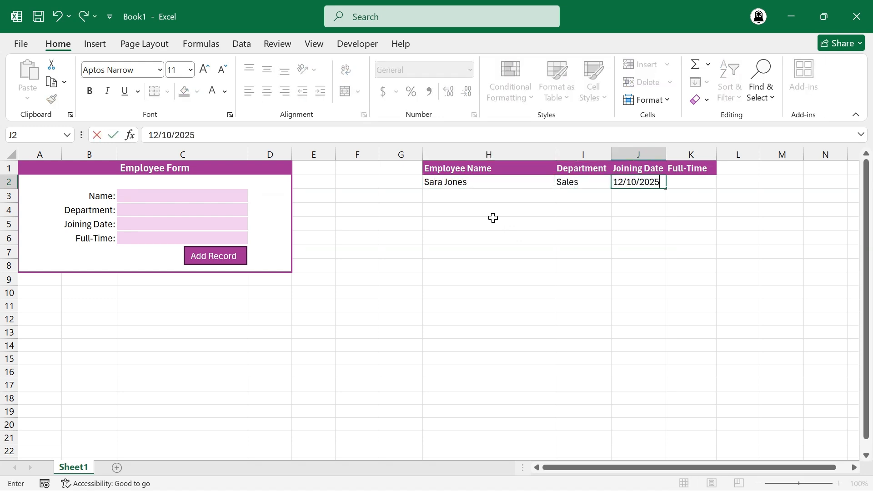
key(Tab)
text(No)
key(Return)
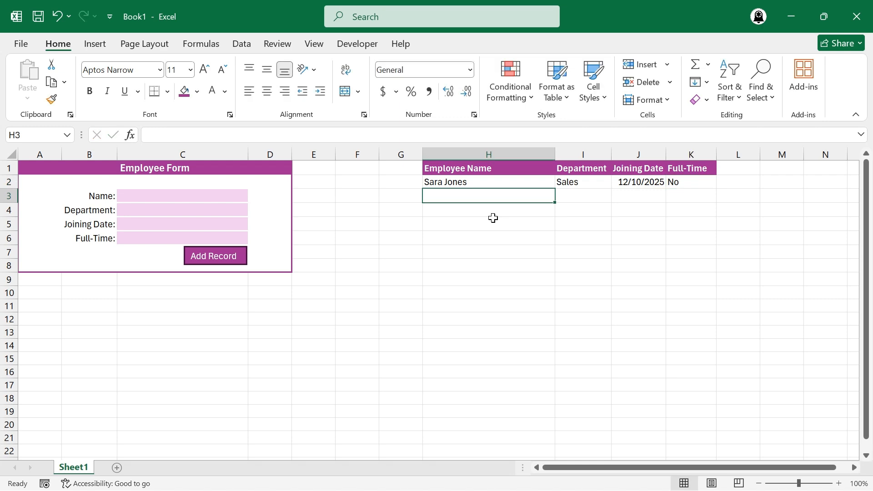
Fill in the employee form with a first name, department HR, joining date 10/10/2004 and full-time Yes.
click(215, 196)
text(David)
key(Return)
text(HR)
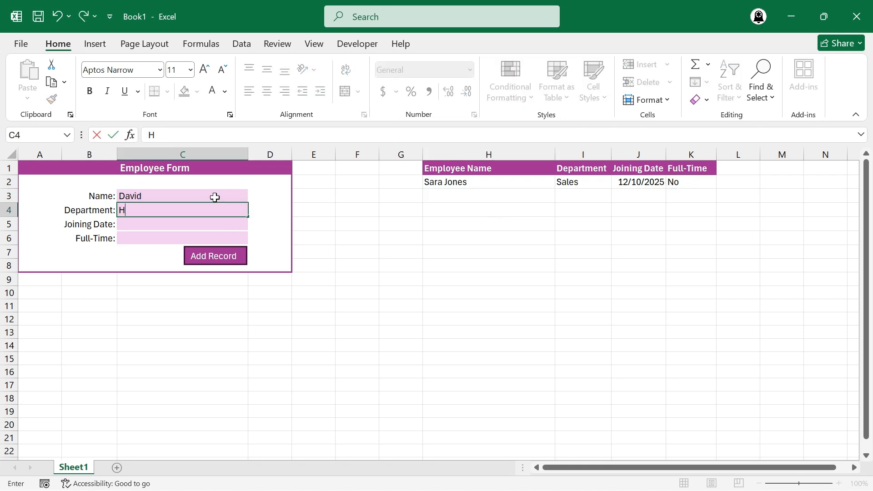
key(Return)
text(10/10/20)
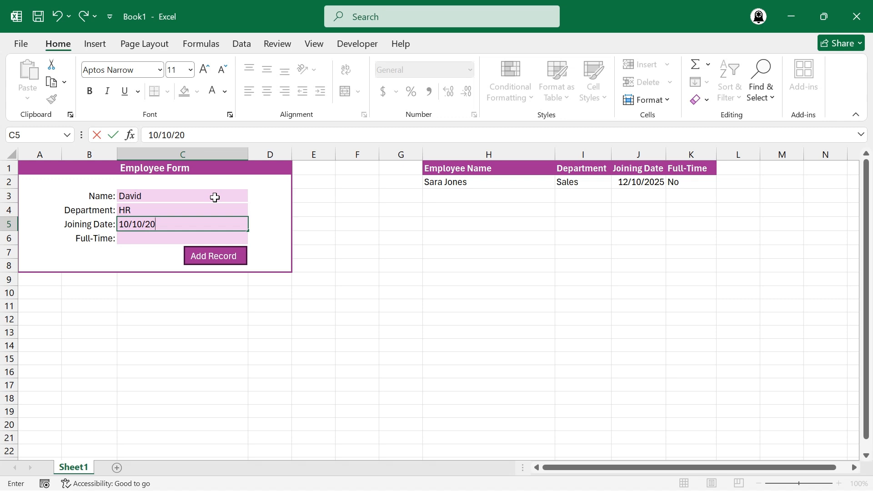
text(04)
key(Return)
text(Yes)
key(Return)
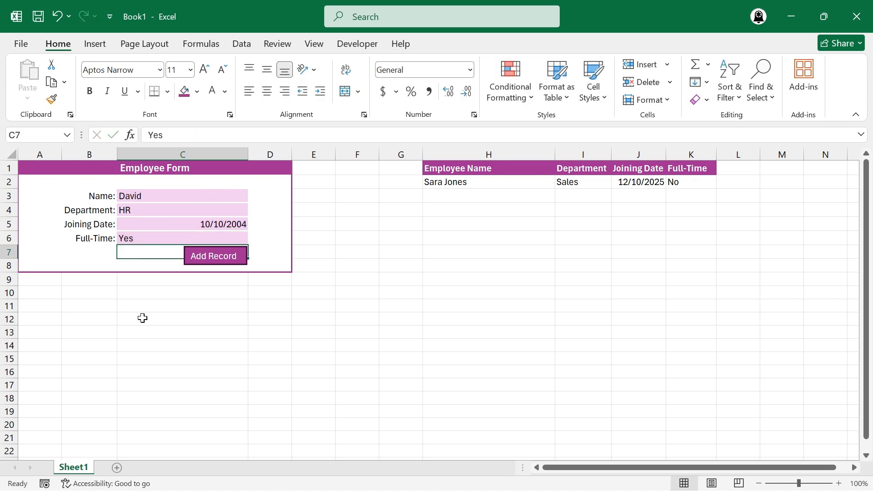
Start recording a macro named EmployeeForm stored in this workbook.
click(45, 484)
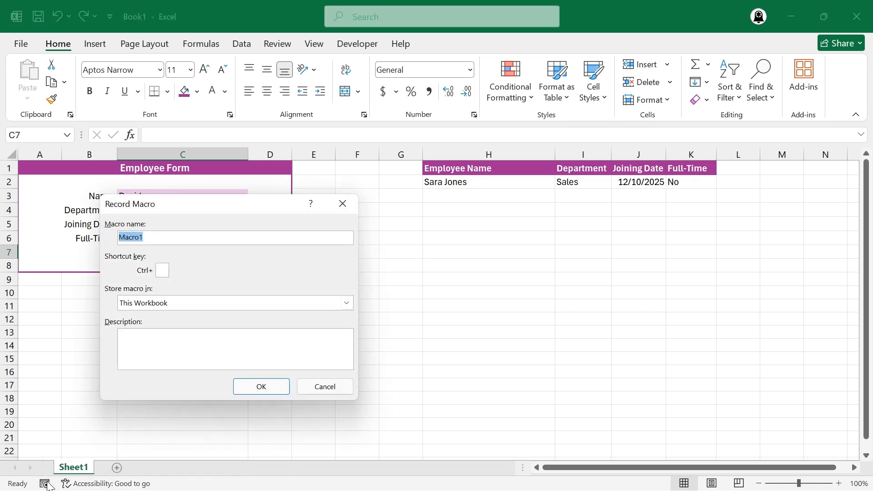
text(EmployeeForm)
click(269, 388)
Insert blank cells at H2:K2, shifting the existing record down, and apply Clear All to the inserted cells.
click(464, 186)
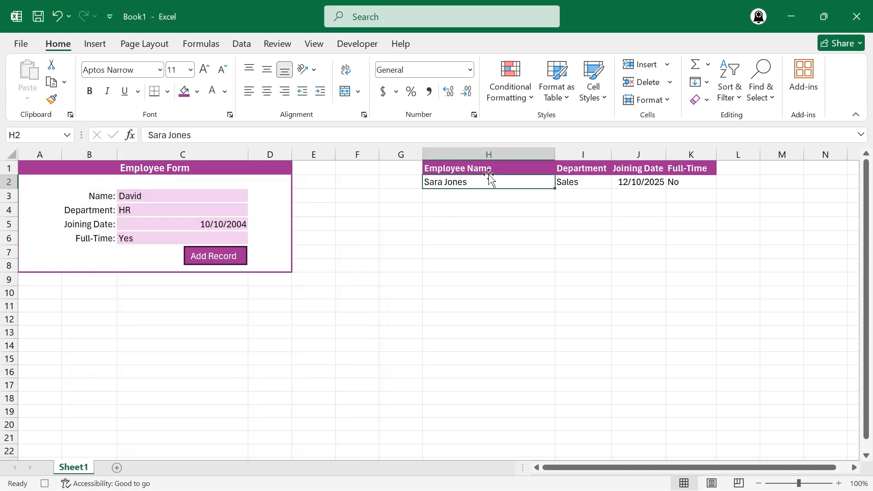
shift+click(685, 182)
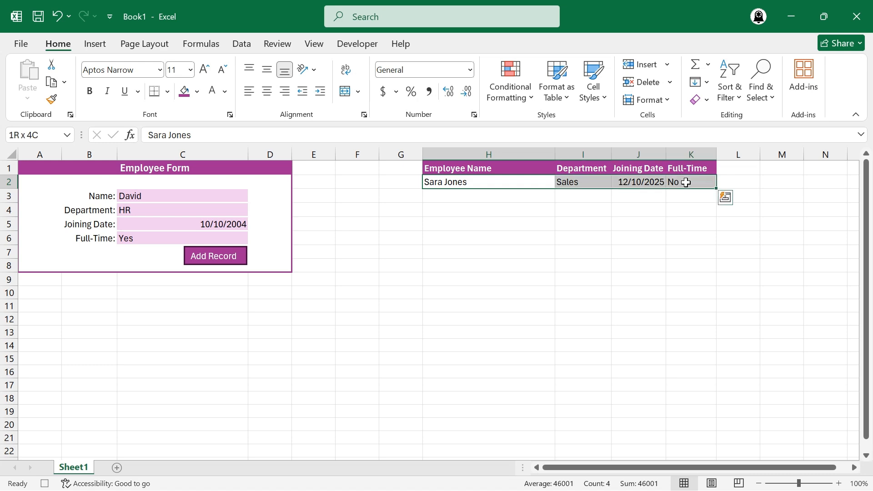
right_click(686, 181)
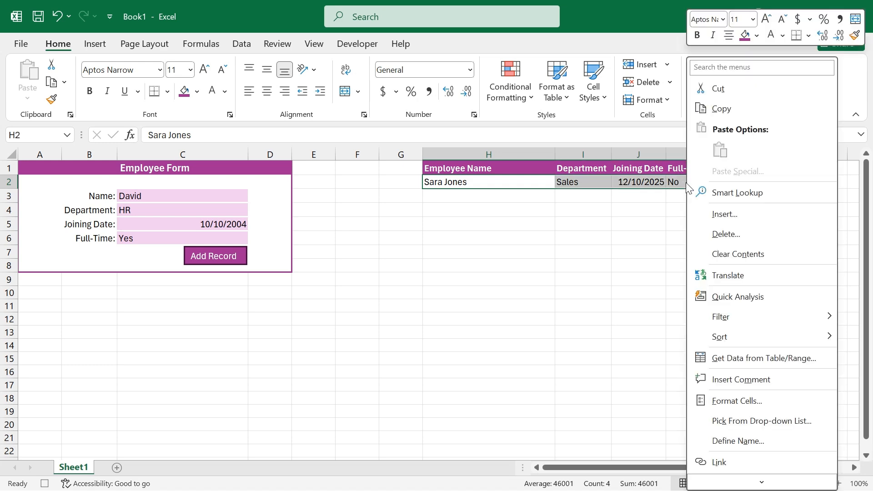
click(719, 220)
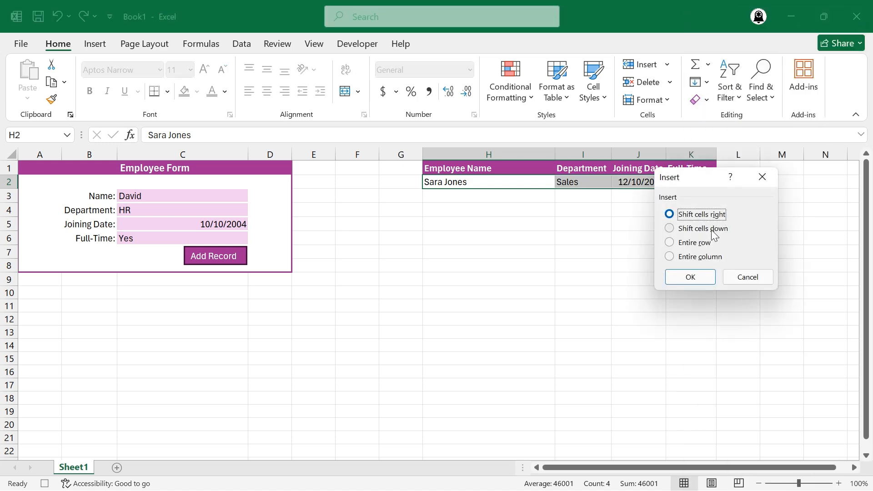
click(712, 232)
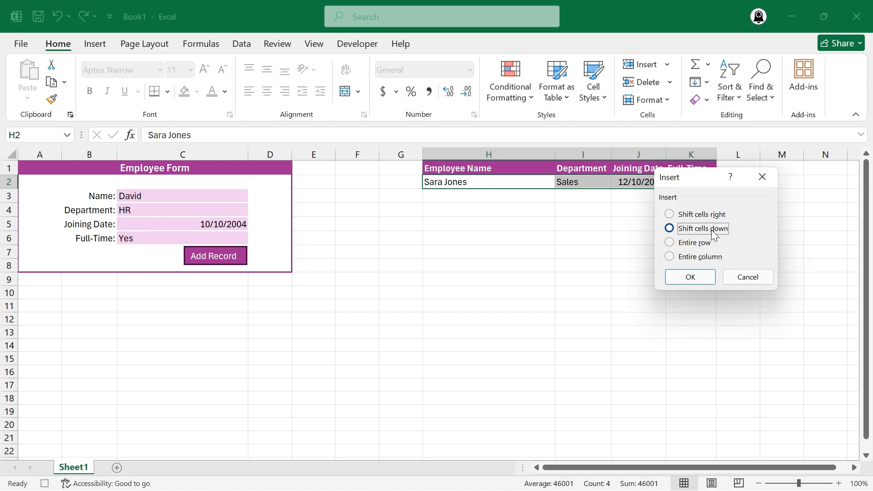
click(691, 278)
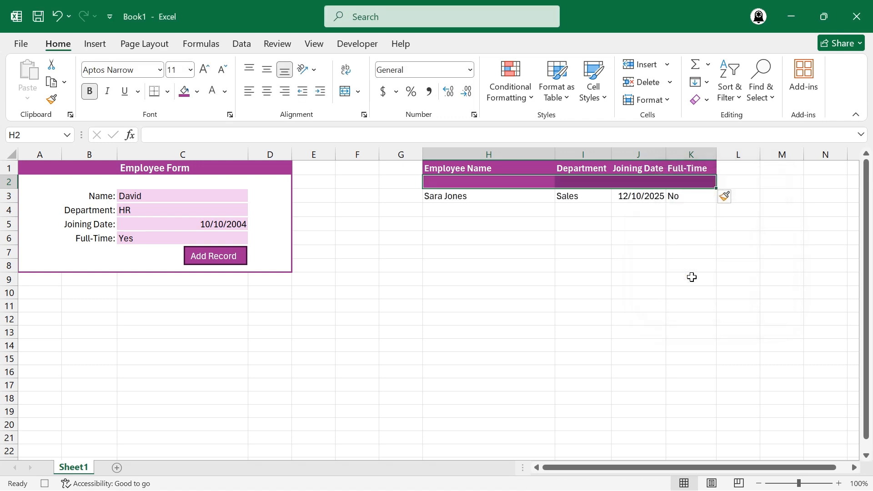
click(706, 100)
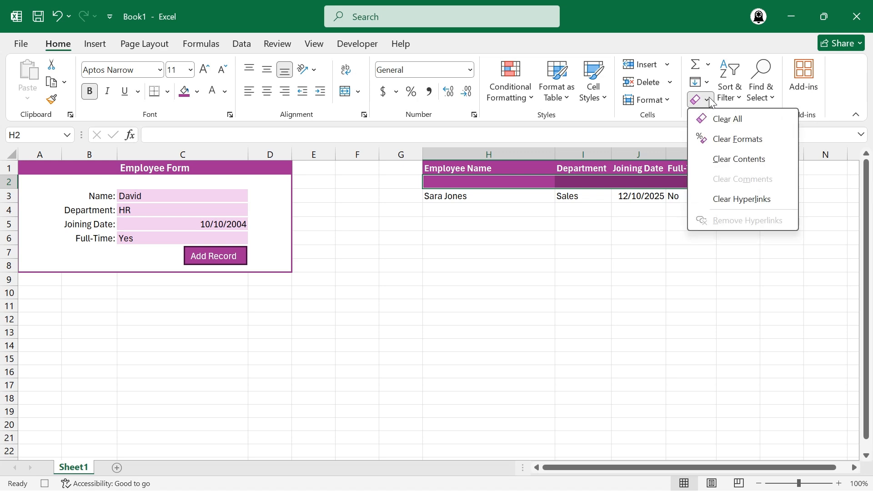
click(723, 119)
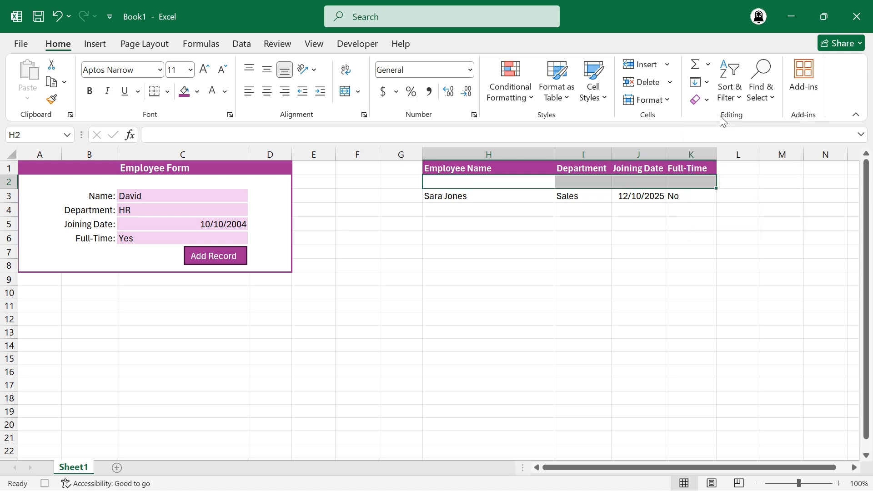
Copy the form entries in C3:C6 and paste them transposed into H2 as values and number formats.
click(231, 198)
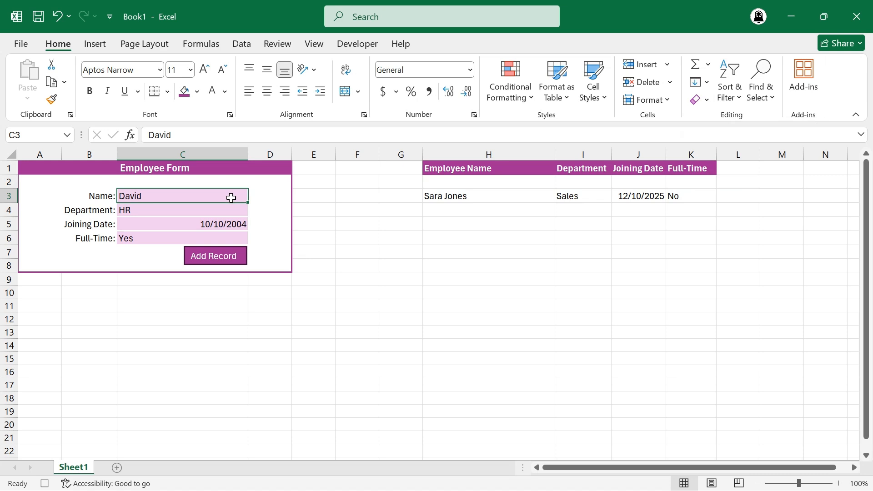
shift+click(220, 239)
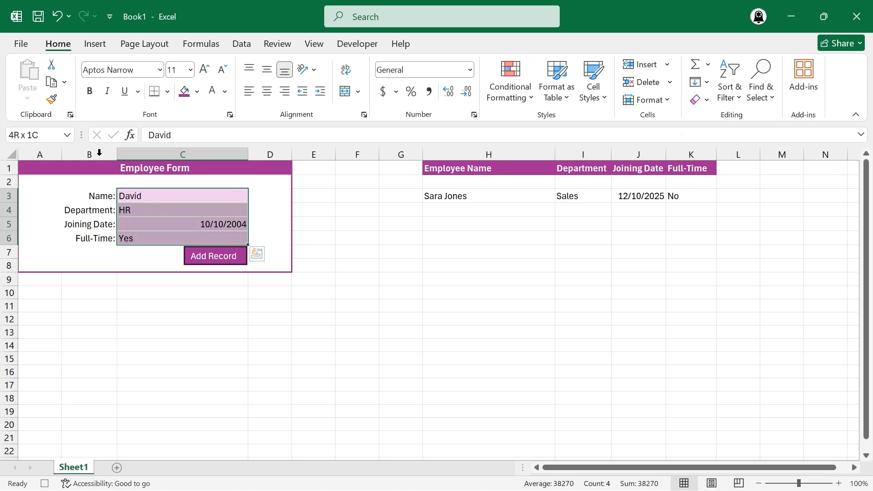
click(52, 83)
click(432, 182)
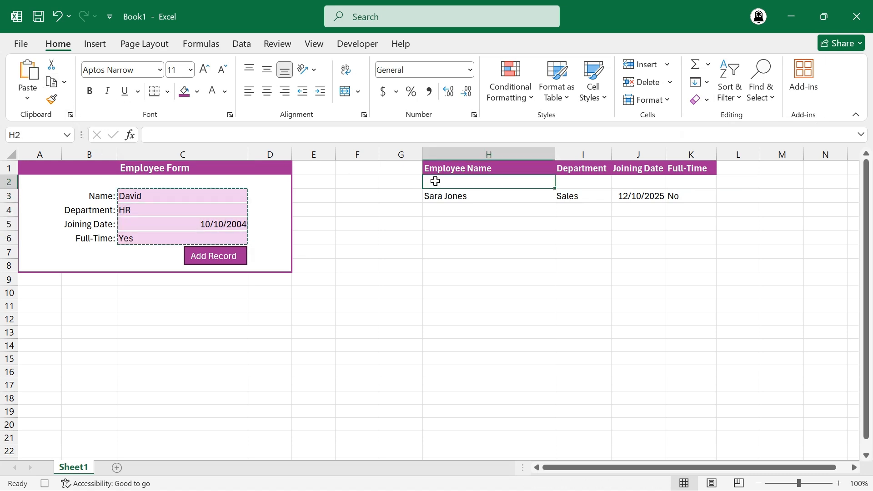
click(28, 105)
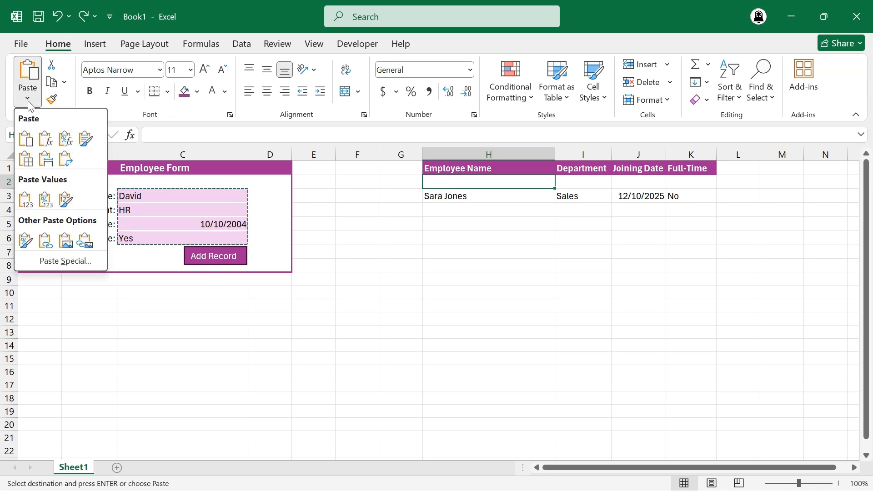
click(49, 264)
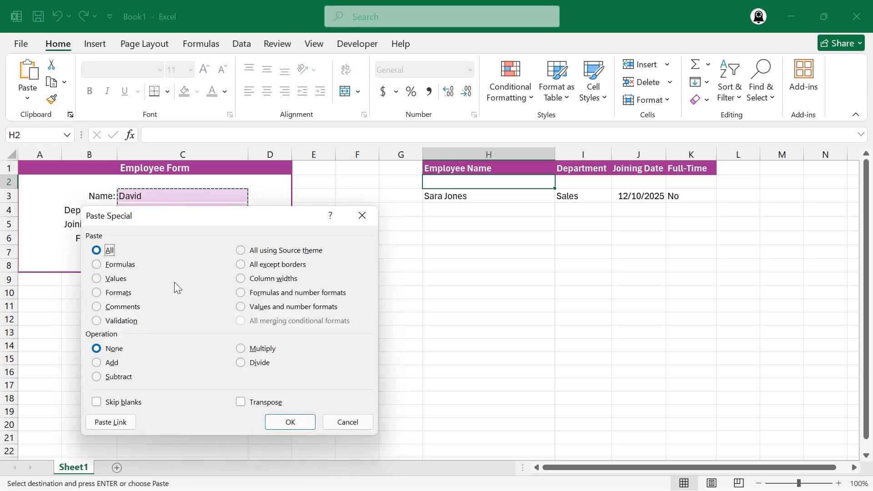
click(271, 310)
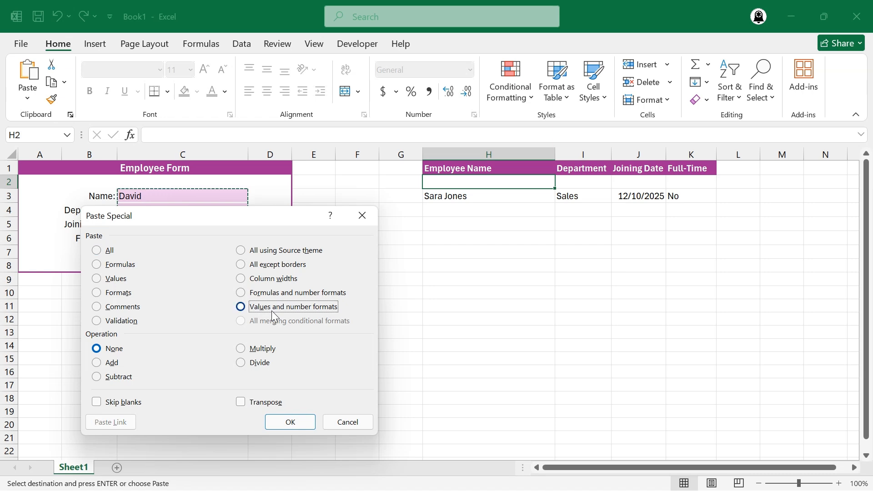
click(267, 405)
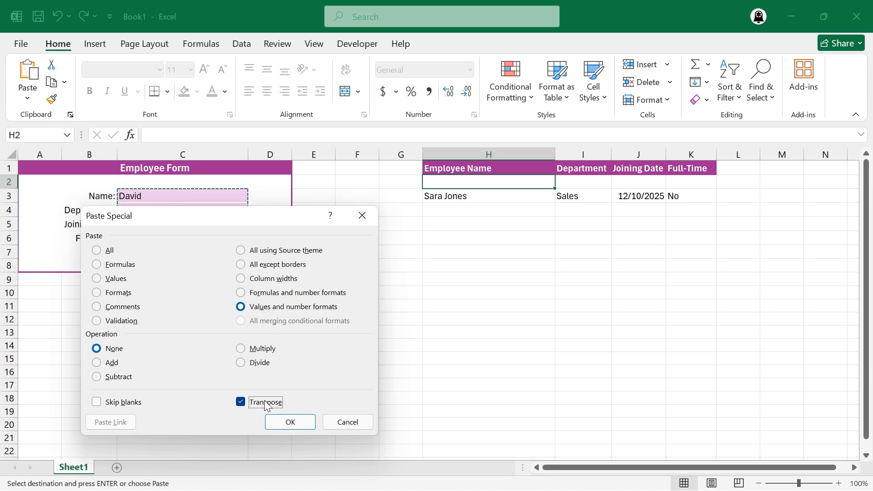
click(290, 422)
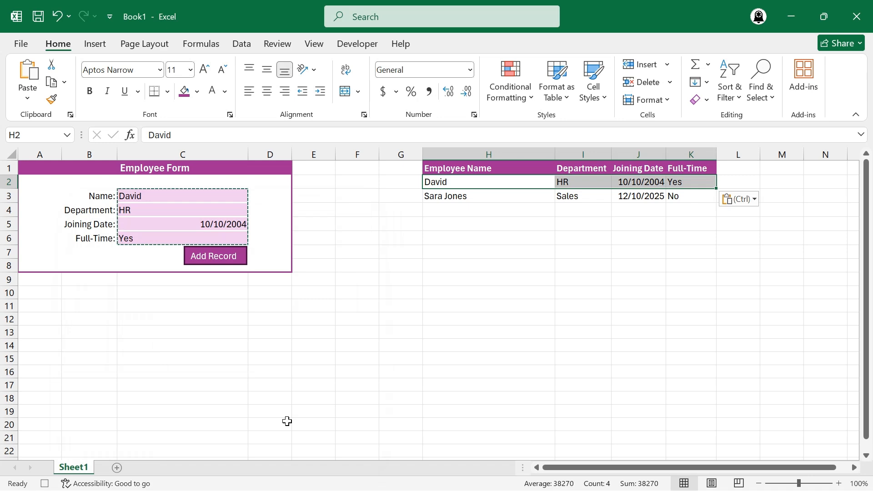
Clear the form entries in C3:C6, select the Name field C3 and stop recording the macro.
drag(169, 196, 172, 236)
key(Delete)
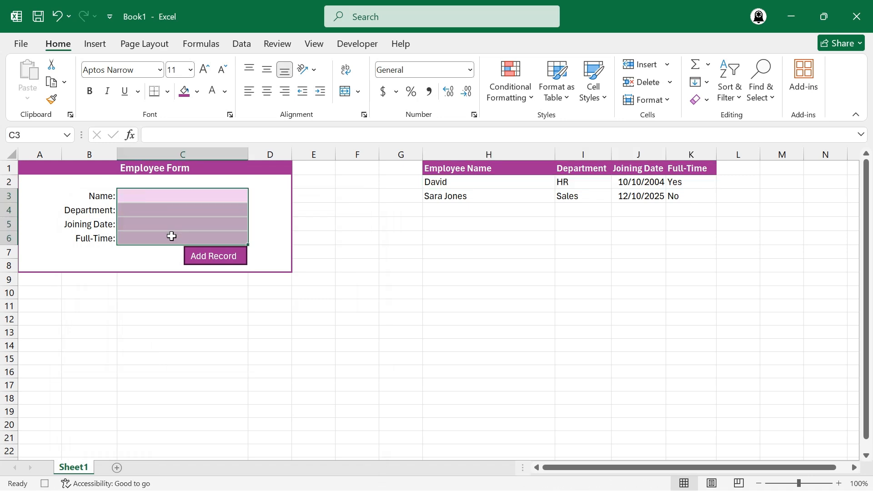
click(170, 197)
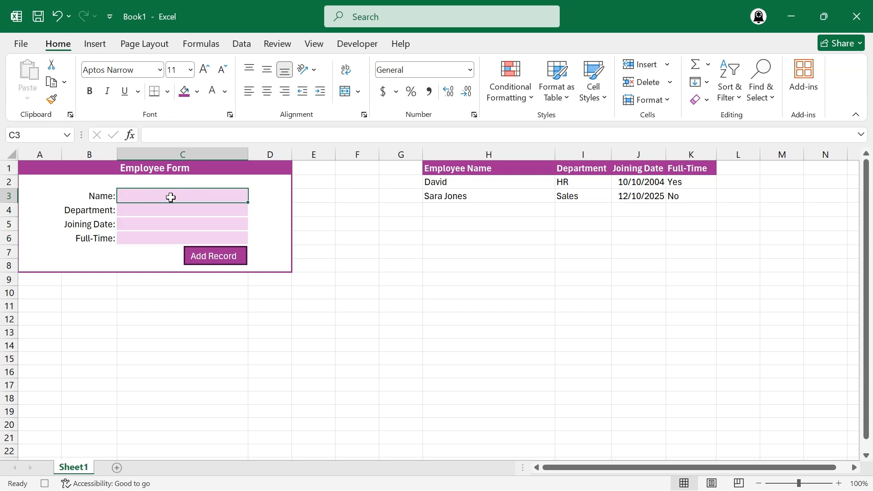
click(45, 484)
Assign the EmployeeForm macro to the Add Record shape and clear the existing records in H2:K3.
right_click(220, 262)
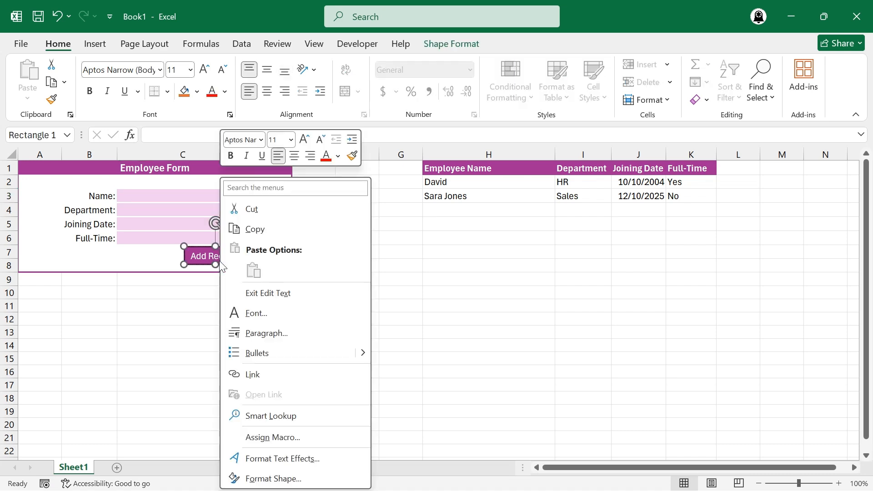
click(280, 438)
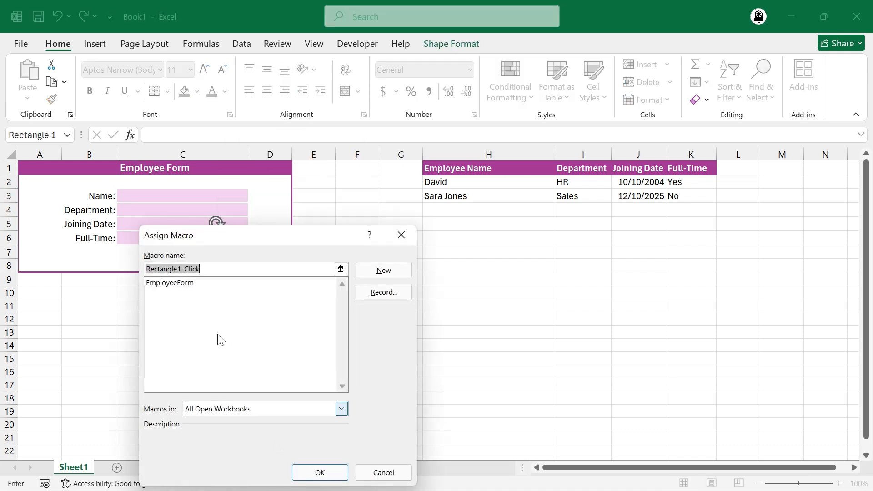
click(182, 287)
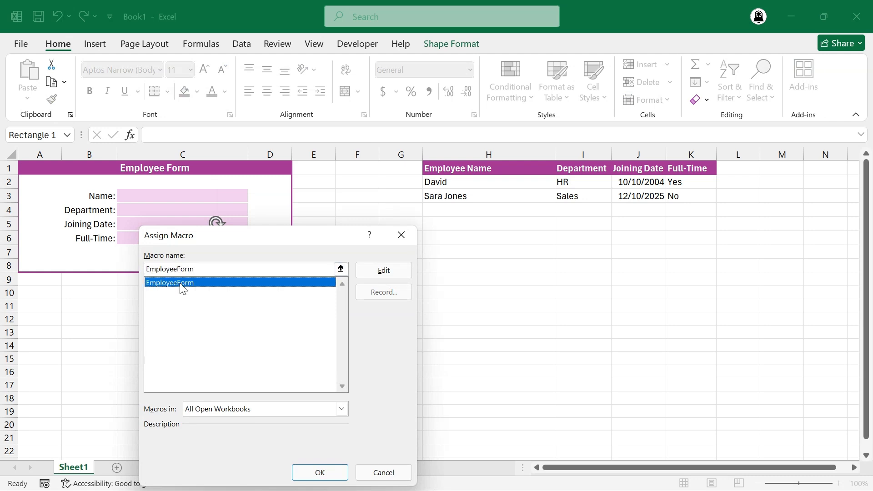
click(308, 473)
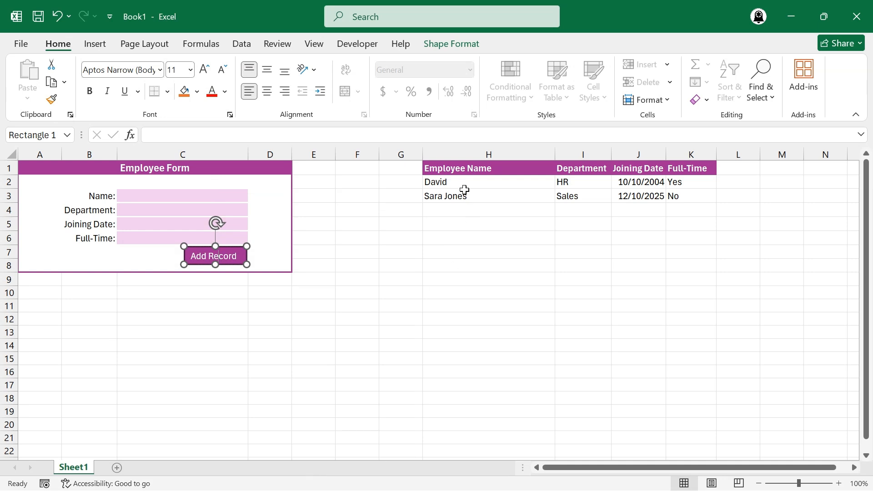
drag(463, 183, 694, 193)
key(Delete)
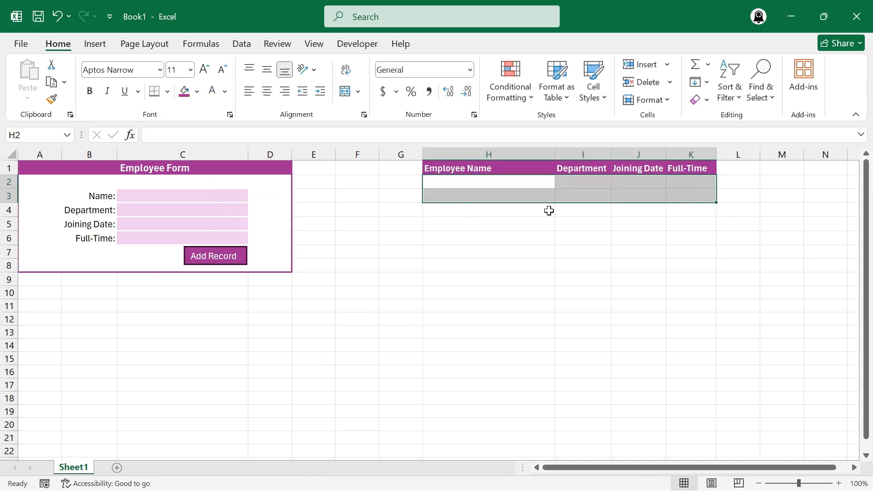
Add a record through the form with the employee's full name, department Sales, joining date 11/12/2009 and full-time Yes.
click(232, 196)
text(Sara John)
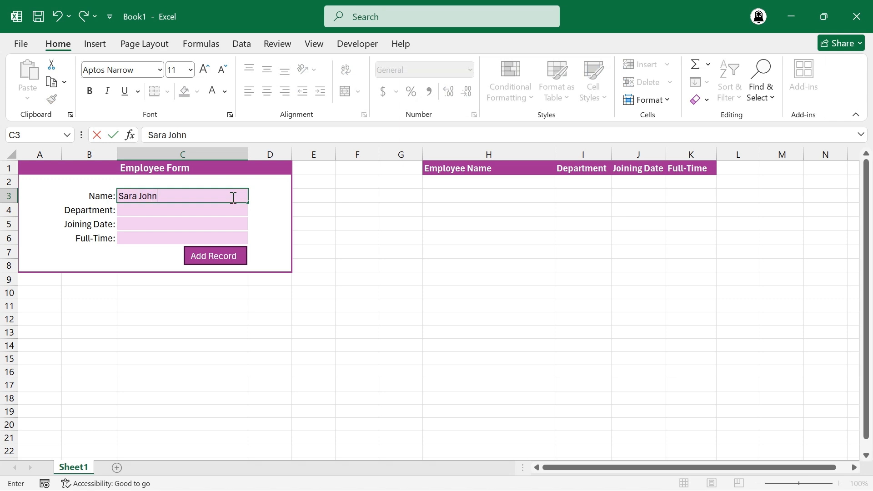
key(Return)
text(Sales)
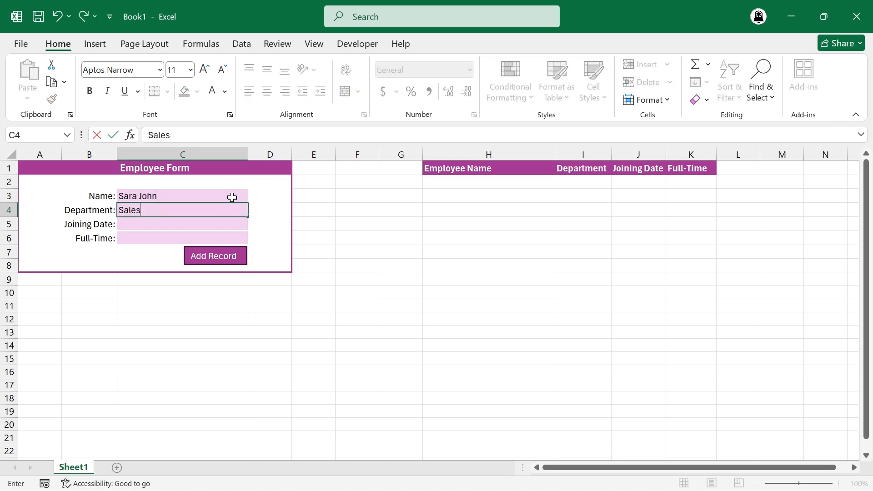
key(Return)
text(11/)
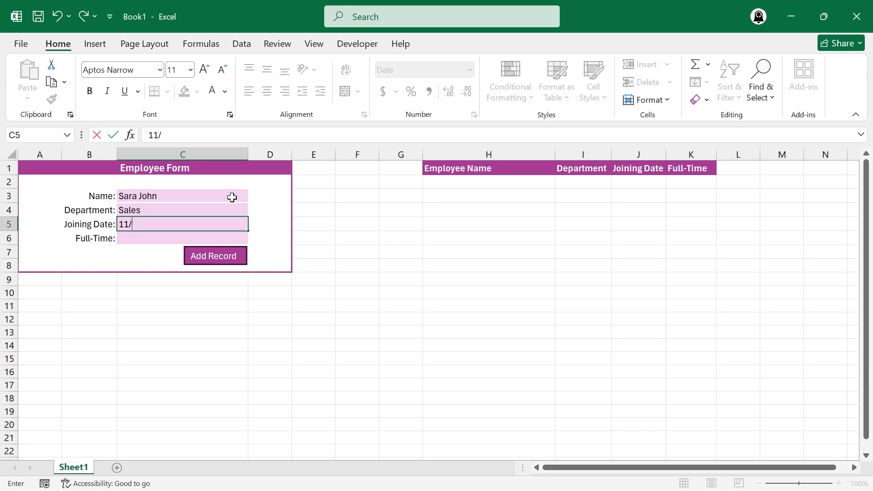
text(12/2009)
key(Return)
text(Yes)
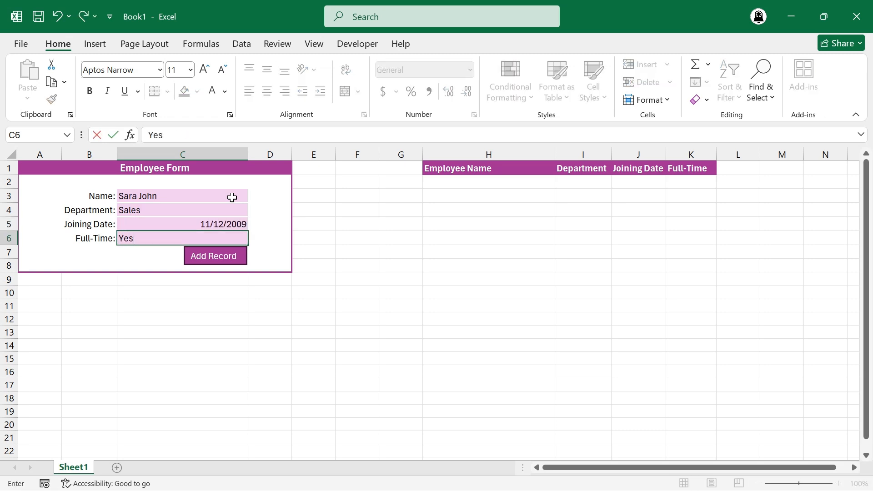
click(228, 258)
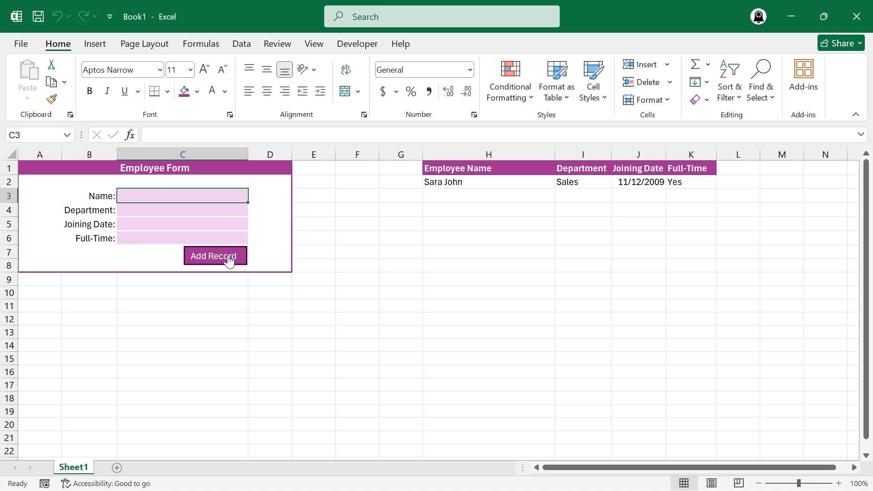
Add another record through the form with the employee's first name, department IT, joining date 8/12/2025 and full-time No.
click(197, 197)
text(David)
click(192, 217)
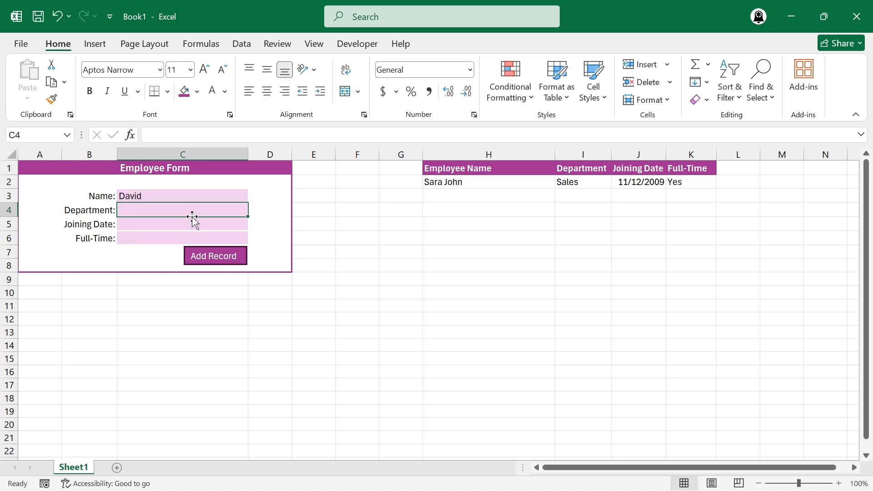
text(It)
text(T)
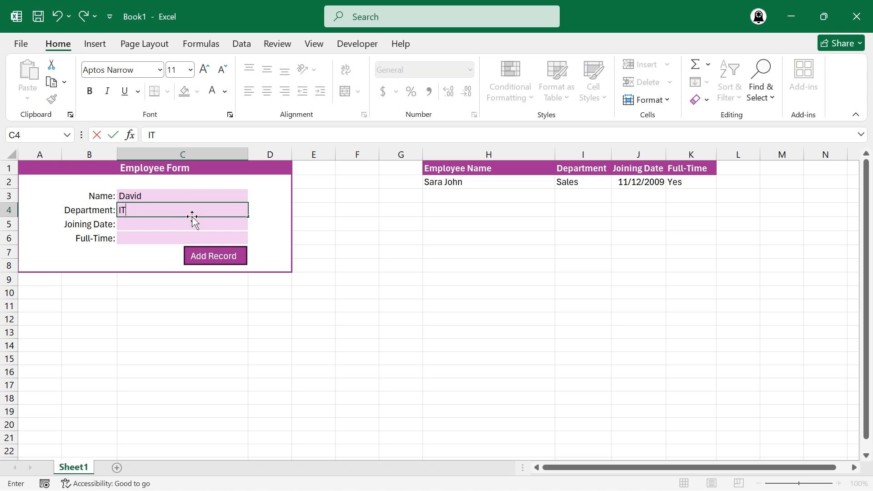
key(Return)
text(8)
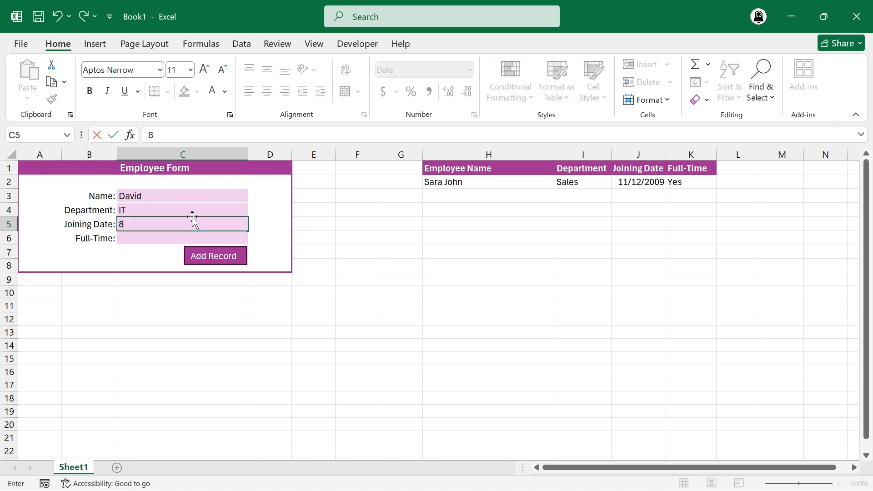
text(/12/2025)
key(Return)
text(No)
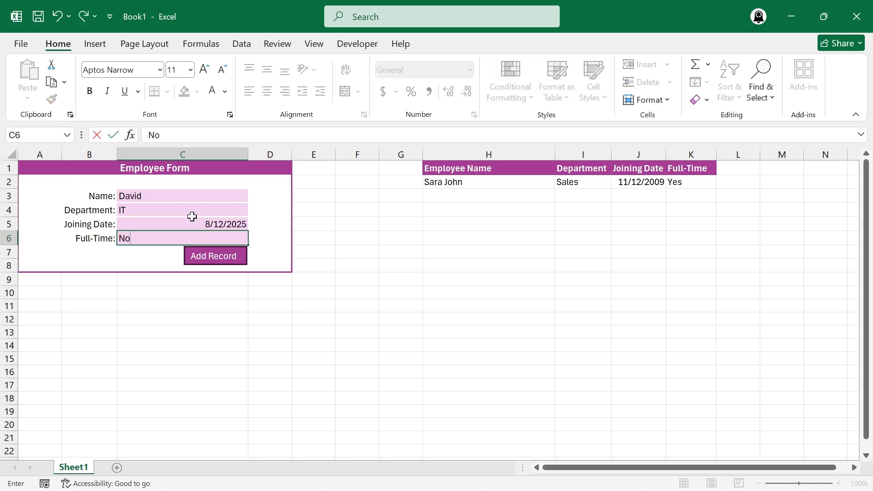
click(217, 259)
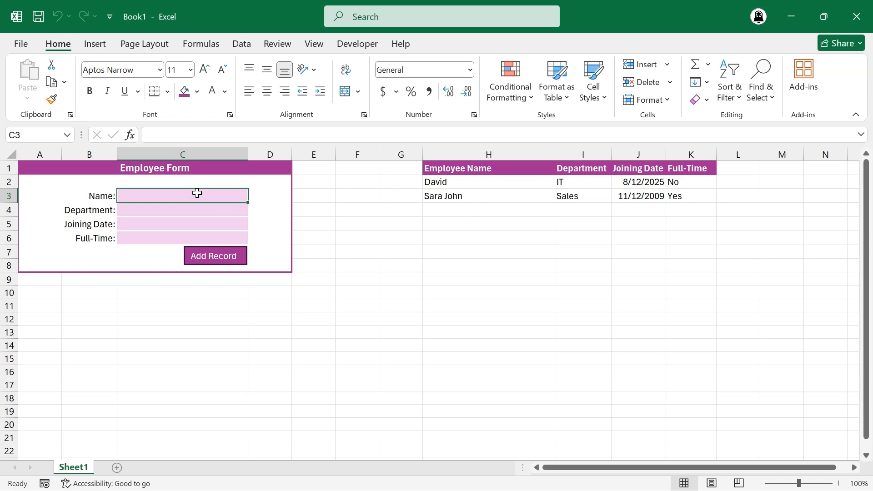
Add a third record through the form with the employee's name, department HR, joining date 9/1/2008 and full-time Yes.
text(Davis)
key(Return)
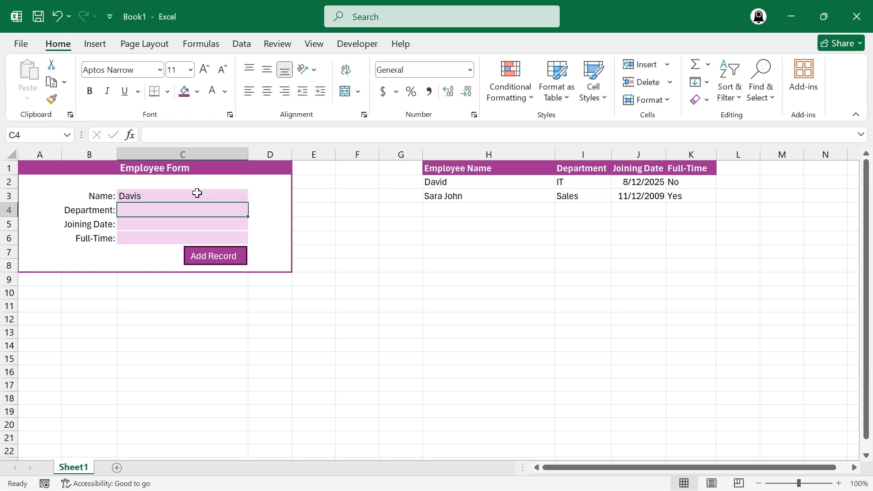
text(HR)
click(195, 225)
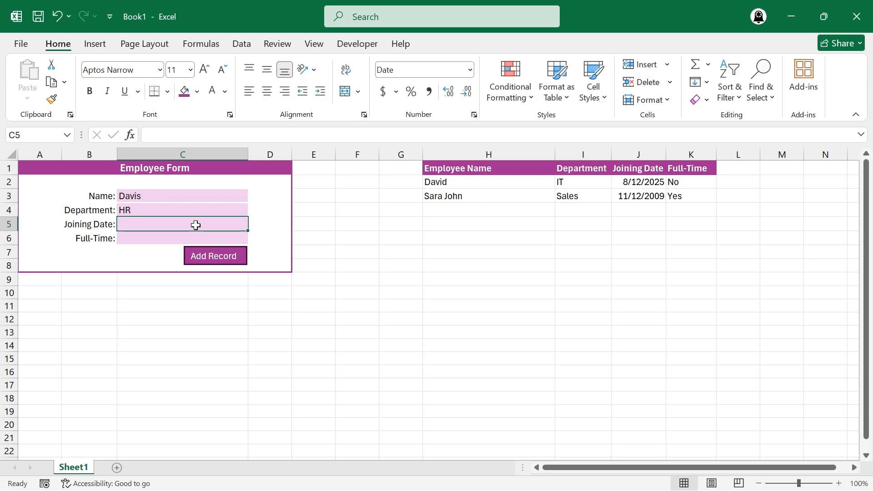
text(9/1)
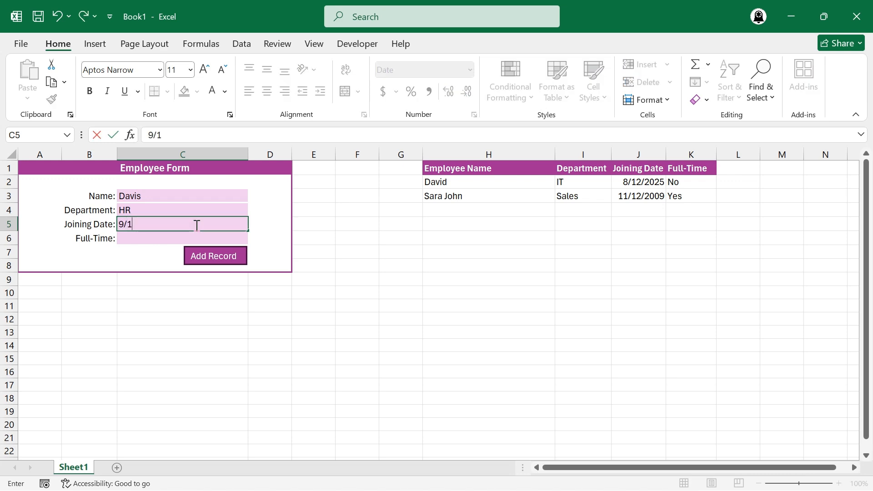
text(/2008)
key(Return)
text(Yes)
click(215, 259)
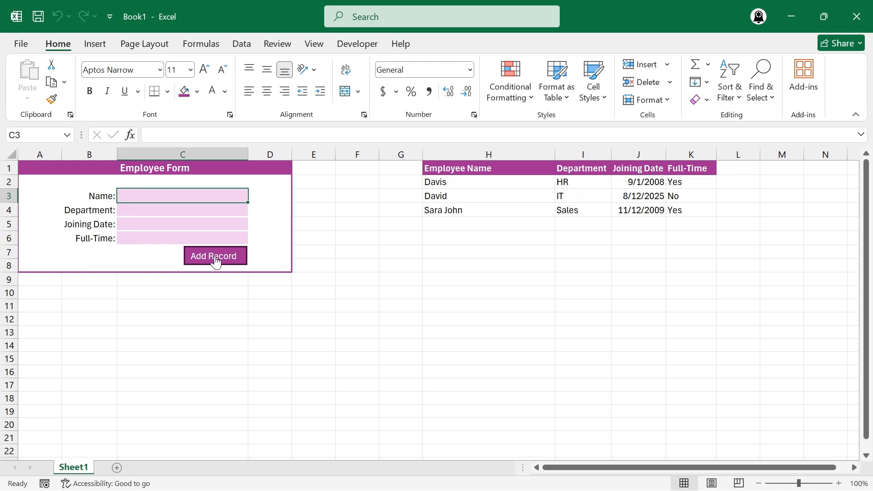
Save the workbook in Documents as a macro-enabled .xlsm file named FormUsingMacro.
key(ctrl+s)
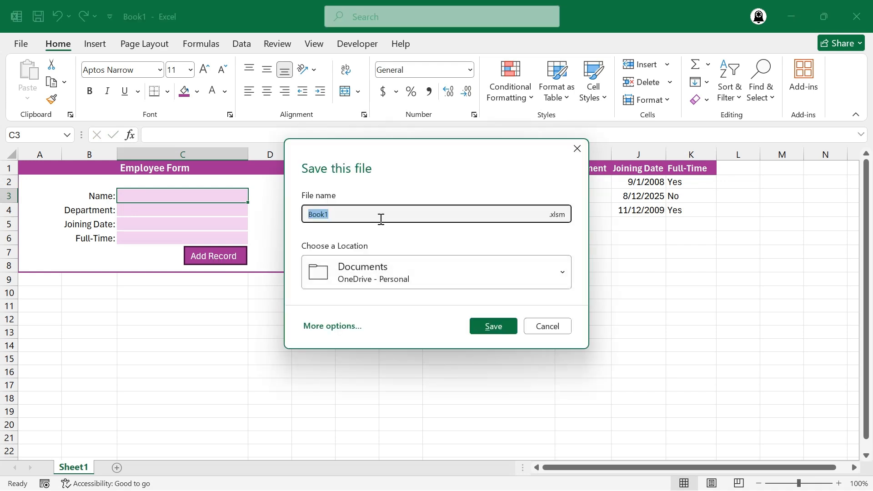
text(FormUsingMacro)
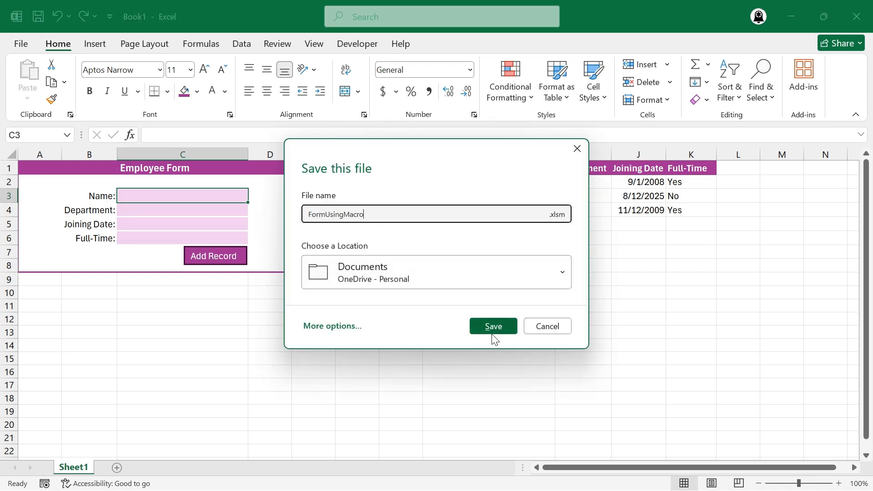